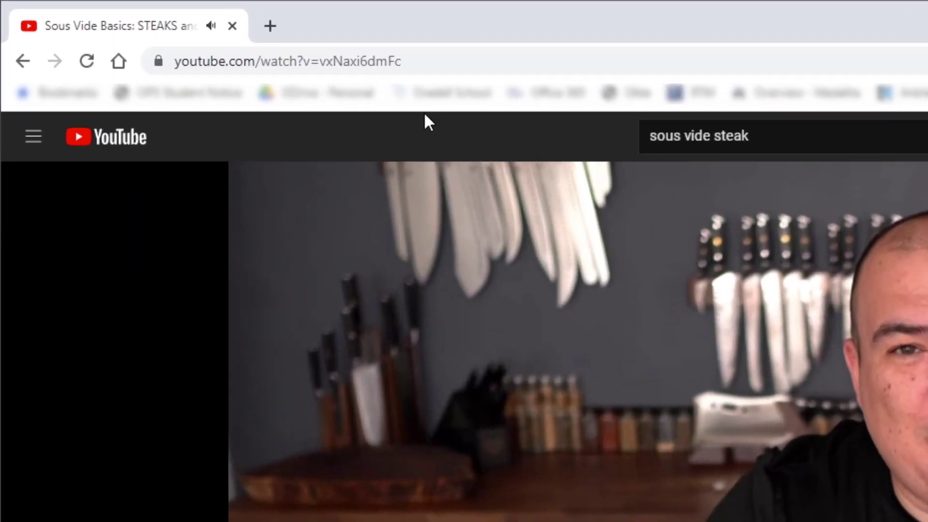
- Copy the YouTube video's web address and pause playback at 9:12
left_click(409, 62)
right_click(353, 63)
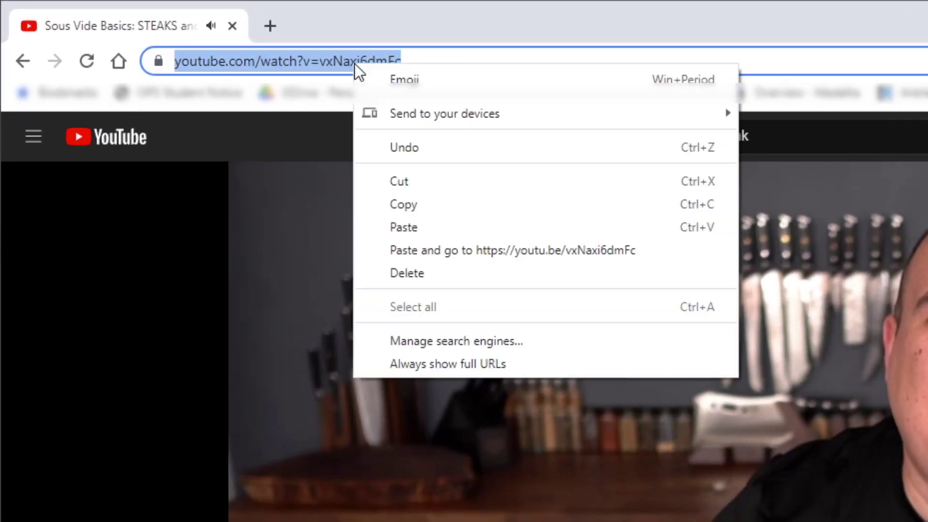
left_click(411, 204)
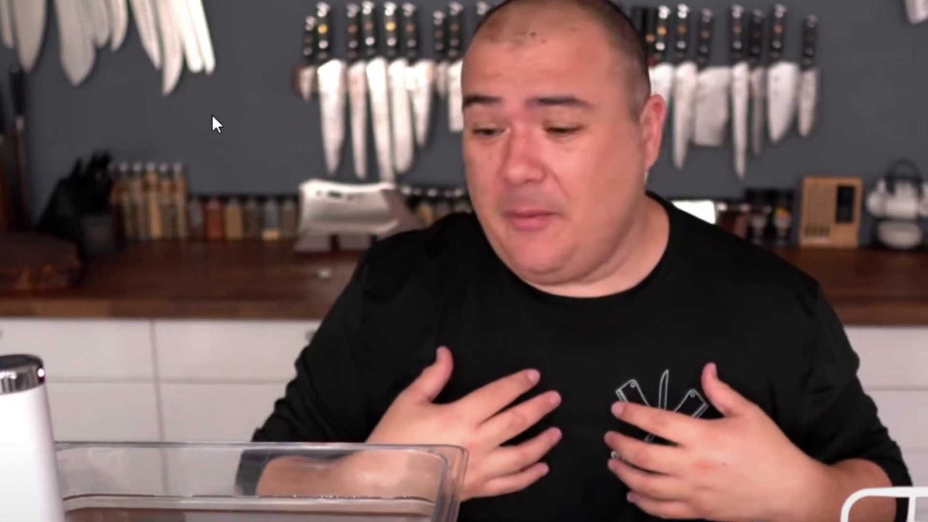
right_click(212, 116)
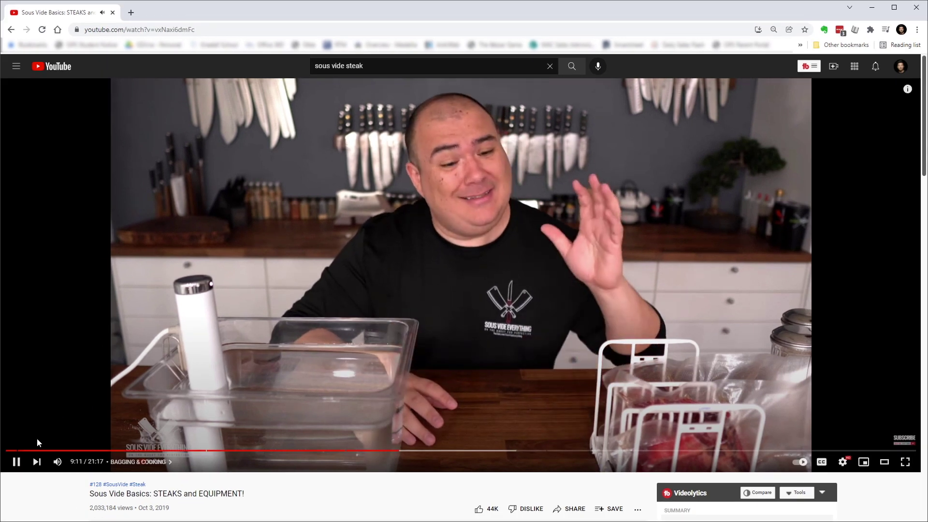
left_click(16, 461)
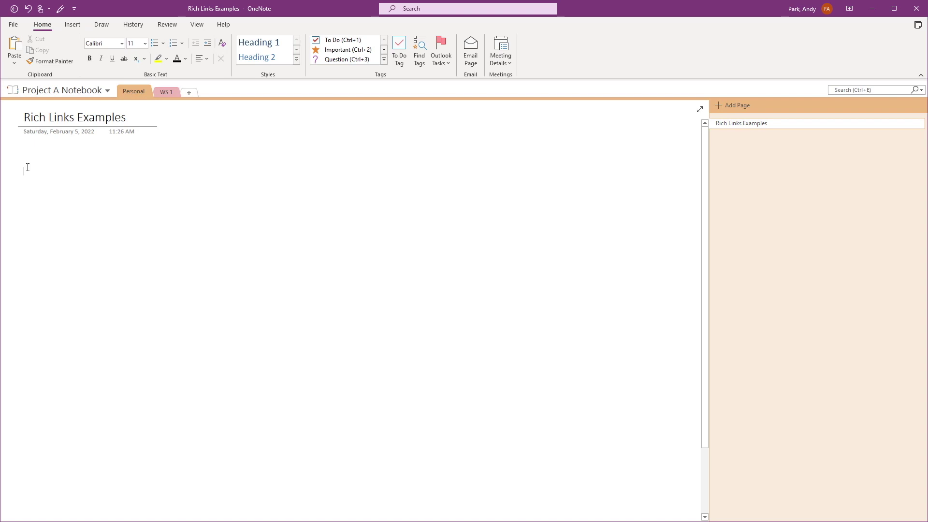
- Paste the video link as text only and enlarge the Sous Vide Basics preview to about double size
right_click(27, 167)
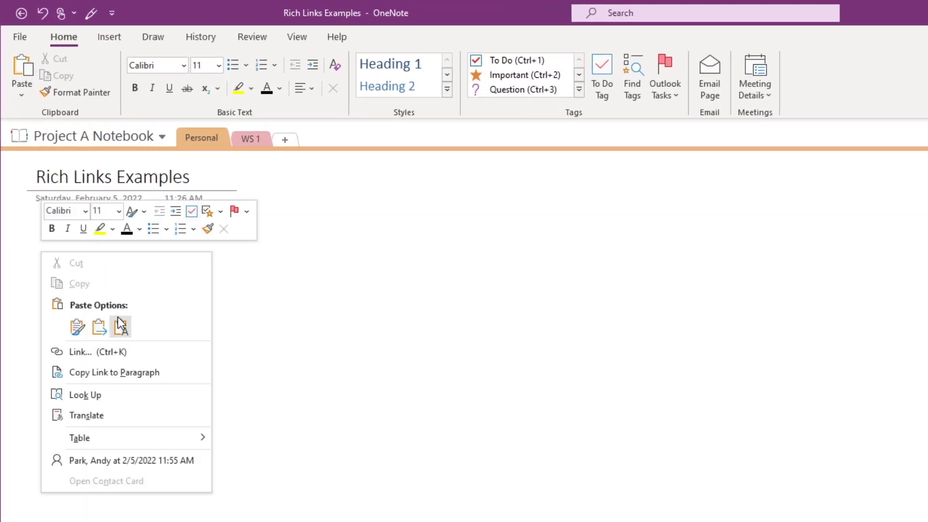
left_click(119, 328)
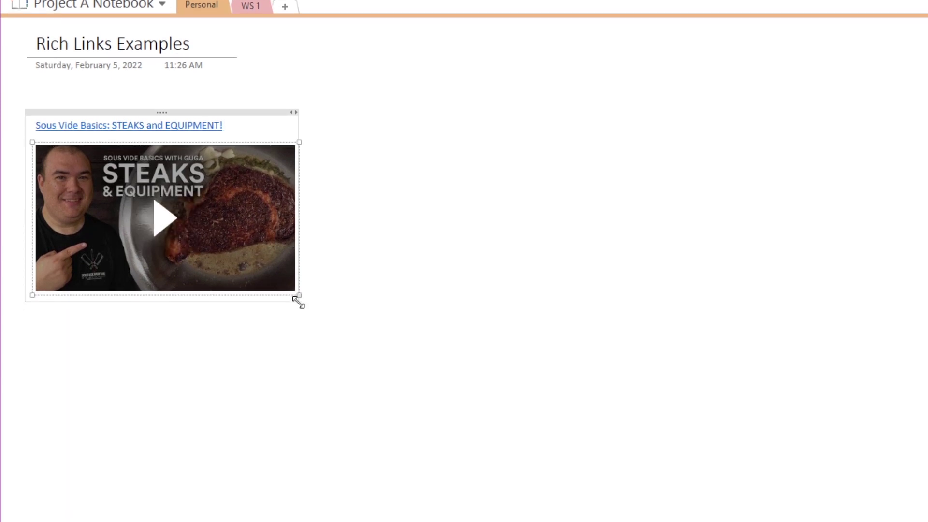
left_click_drag(301, 305, 600, 502)
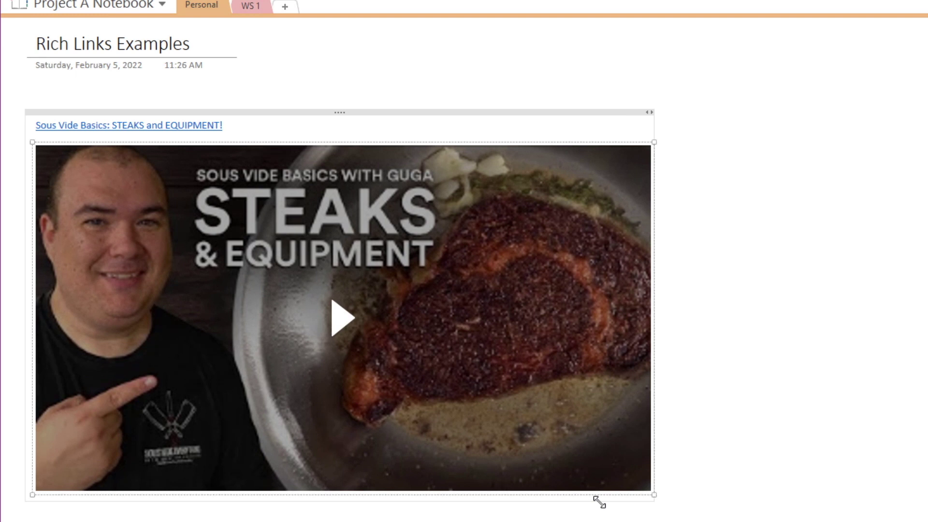
- Play the embedded Sous Vide Basics video, pause and resume it, turn on subtitles, and open its settings
left_click(341, 323)
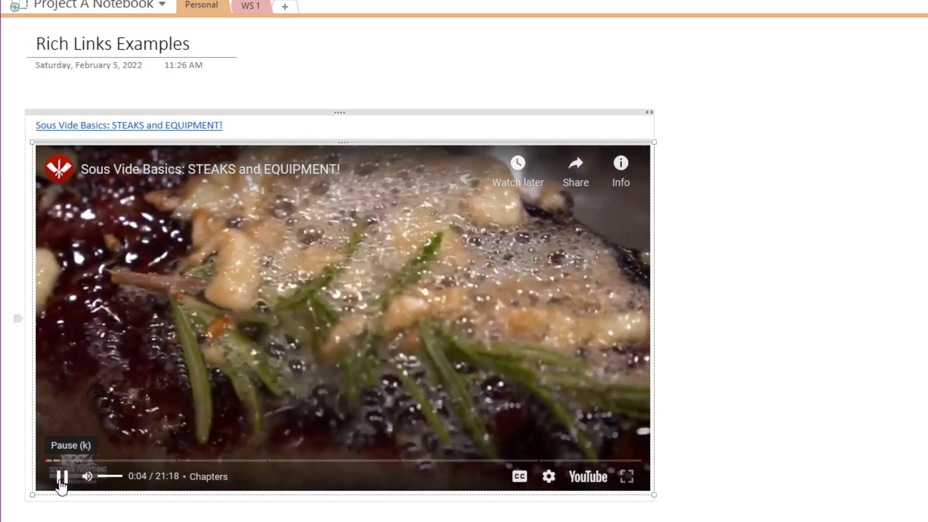
left_click(60, 478)
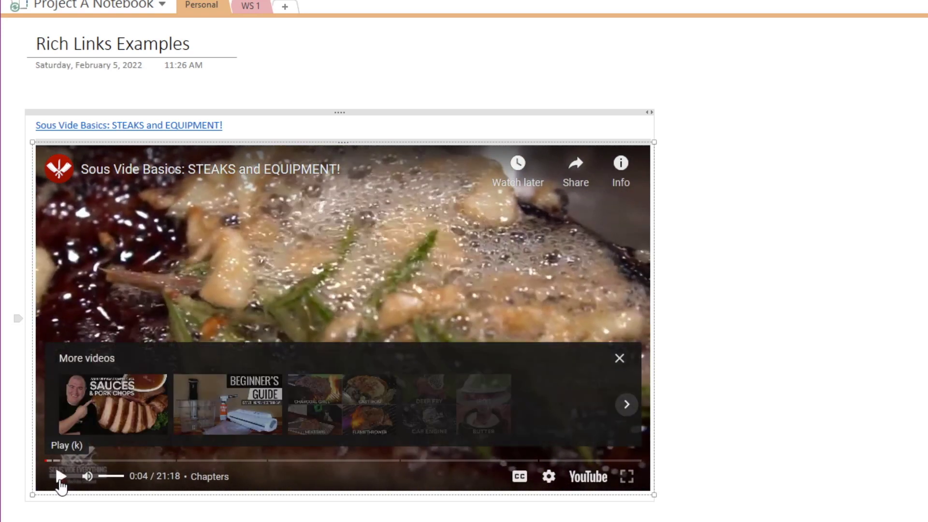
left_click(61, 479)
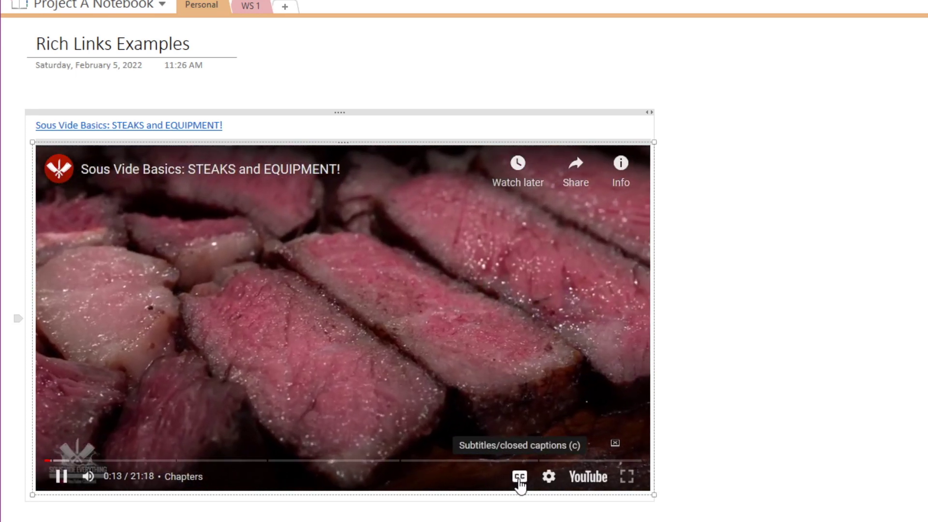
left_click(520, 480)
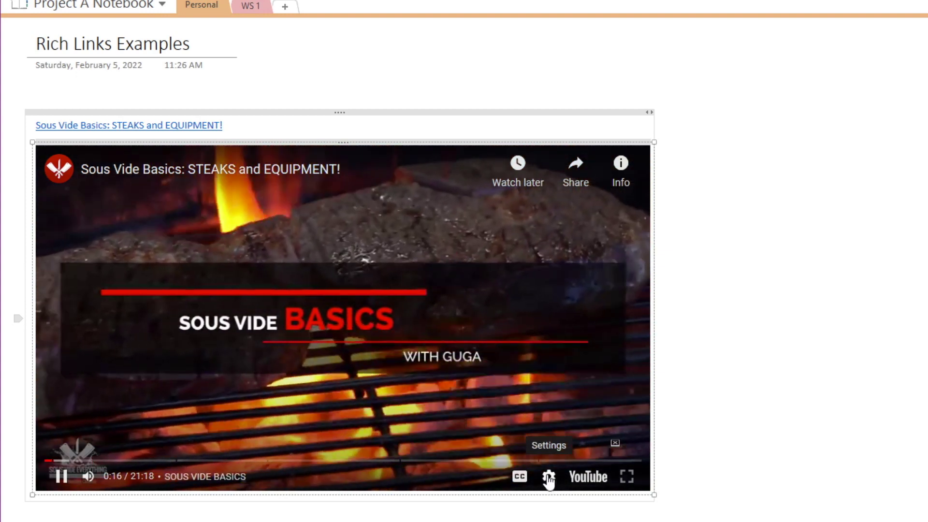
left_click(549, 478)
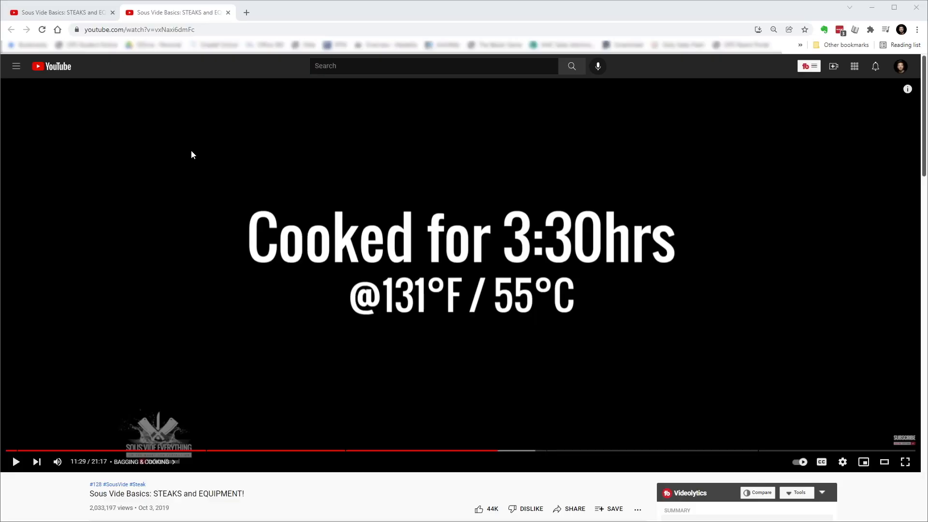
- Copy the Sous Vide Basics video URL at the current time from the YouTube player
right_click(106, 158)
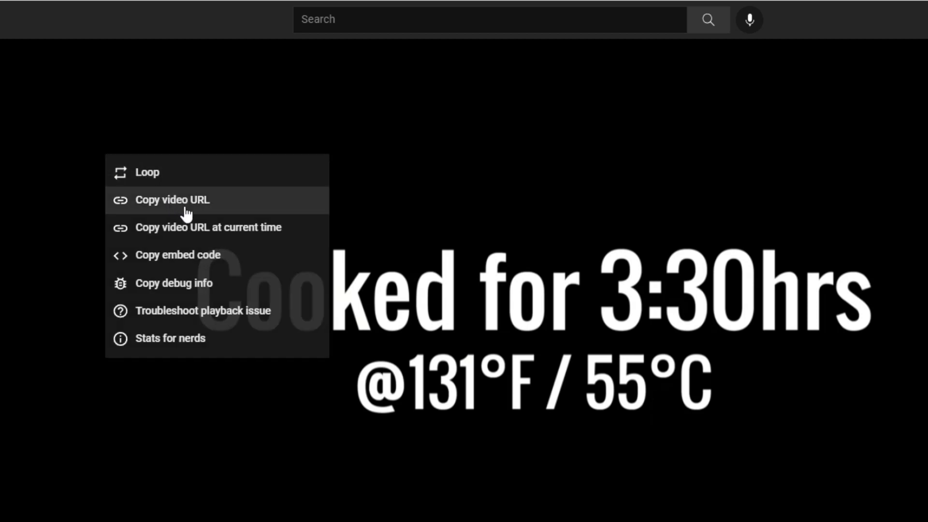
left_click(208, 233)
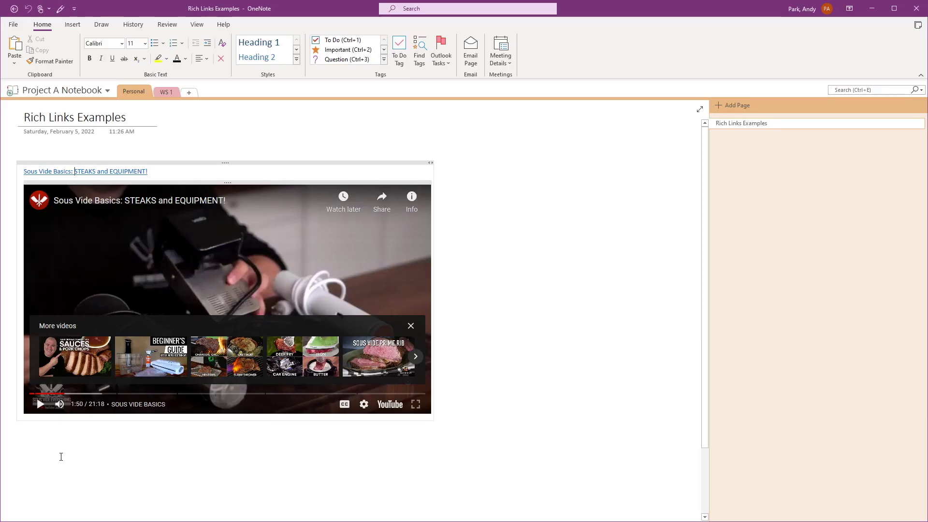
- Paste a second Sous Vide Basics link below the first video and start it playing
right_click(27, 455)
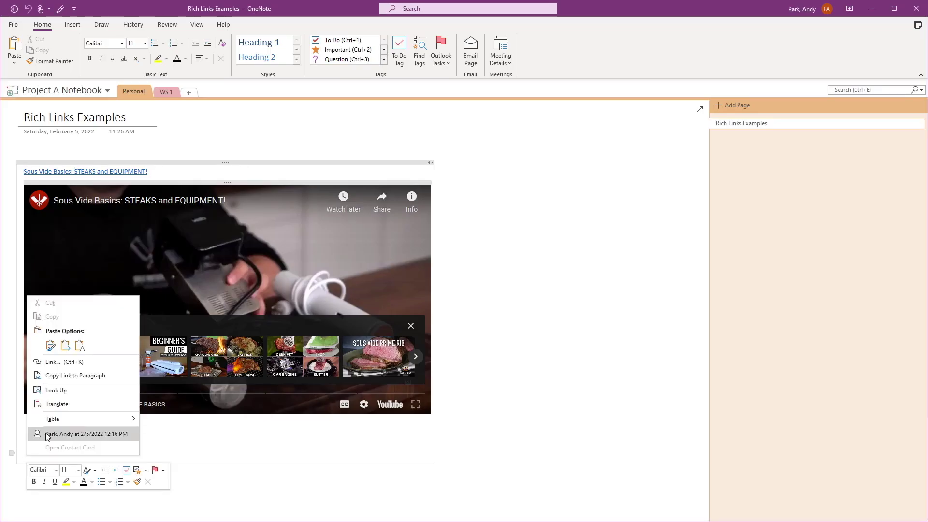
left_click(80, 345)
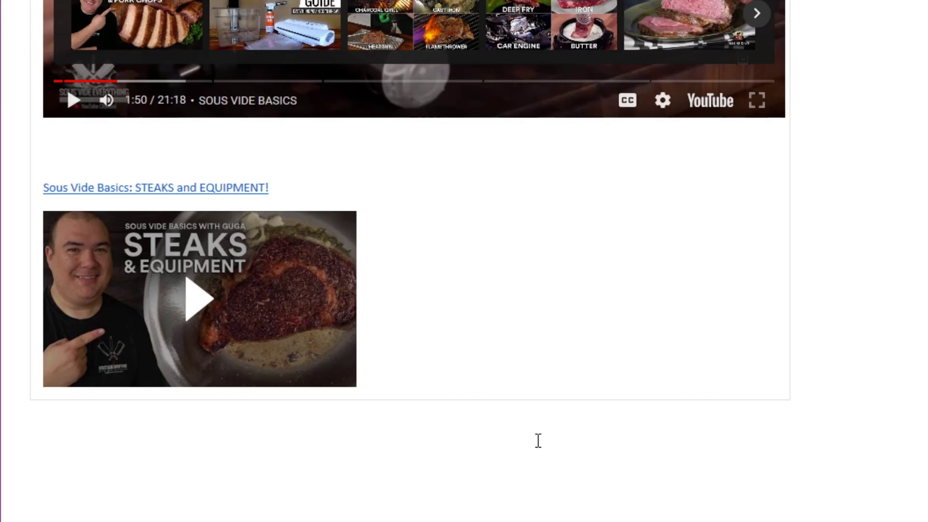
left_click(193, 307)
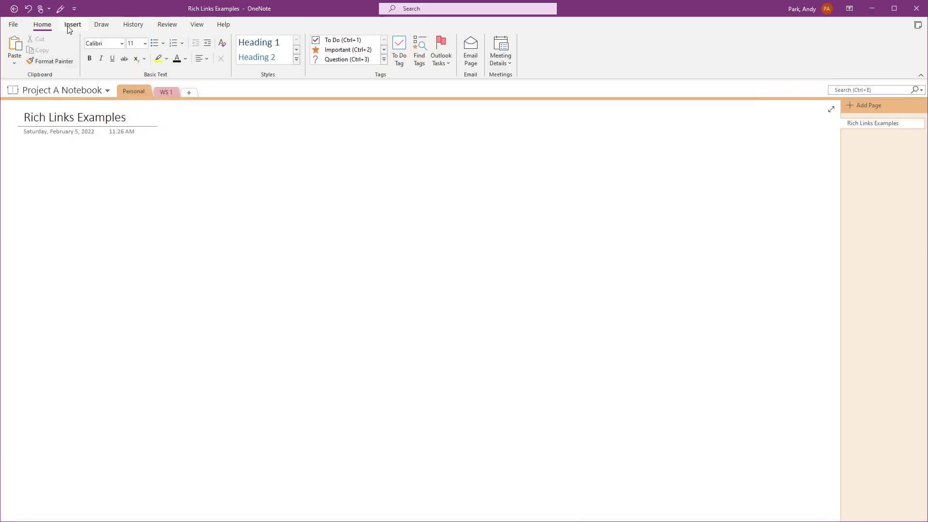
- Insert Retail Desgin.pptx onto the page as a file printout
left_click(73, 24)
left_click(72, 50)
left_click(141, 92)
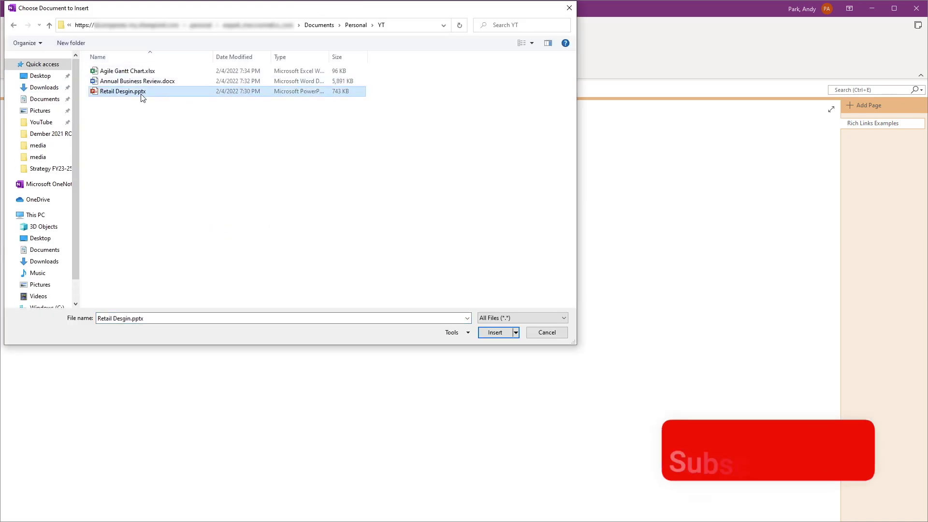
left_click(493, 333)
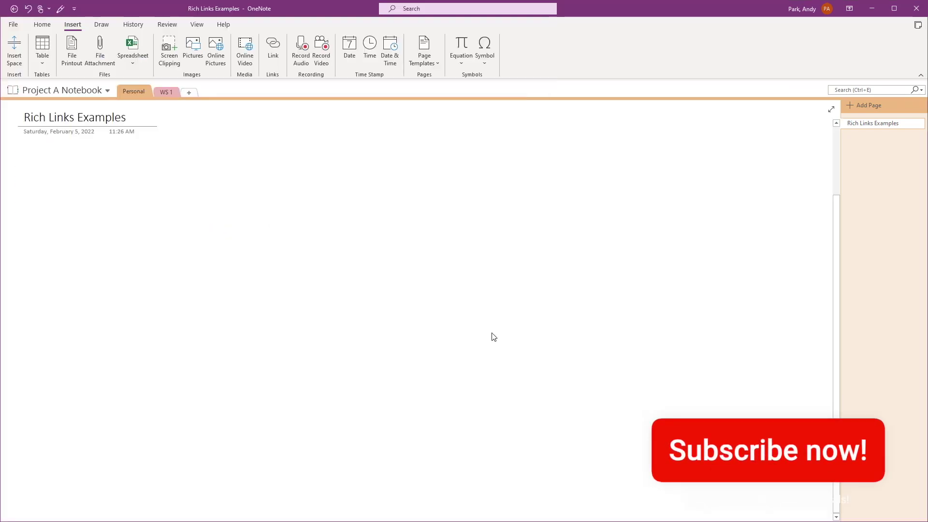
- Search the notebook for 'consumer'
left_click(846, 90)
type("consumer")
key("Return")
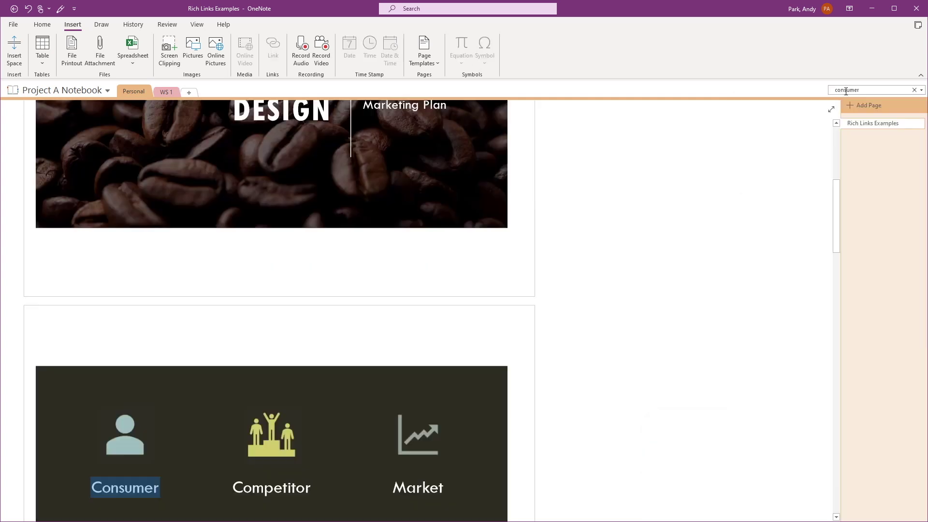
left_click_drag(838, 183, 840, 223)
- Draw a purple arrow pointing up at REQUIREMENTS
left_click(101, 25)
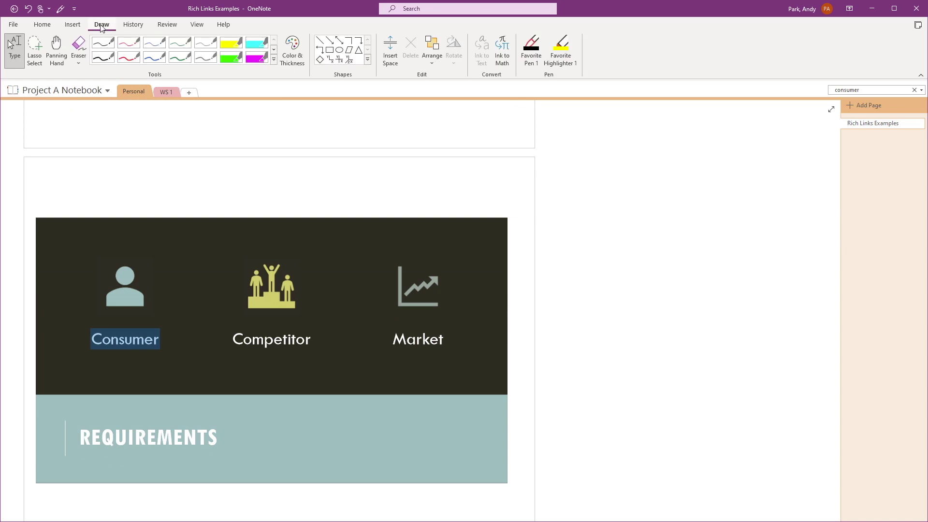
left_click(328, 43)
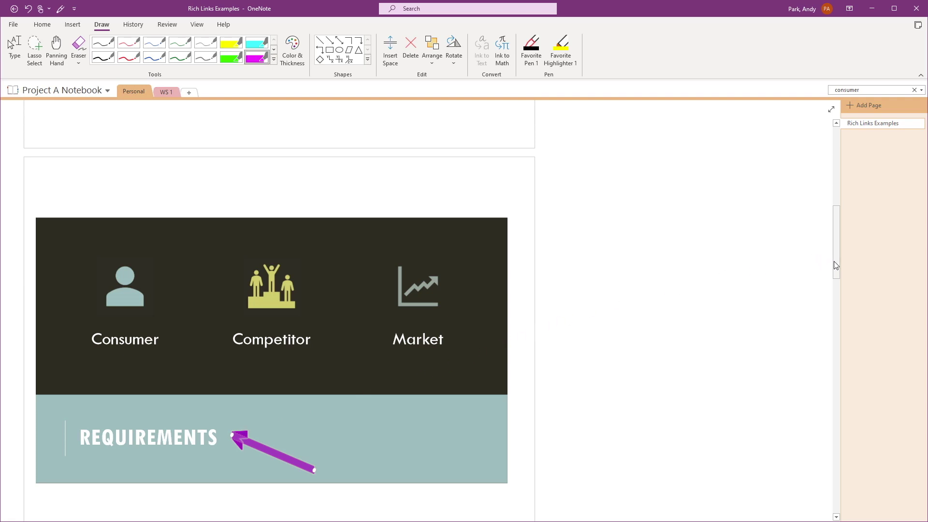
left_click_drag(835, 264, 837, 169)
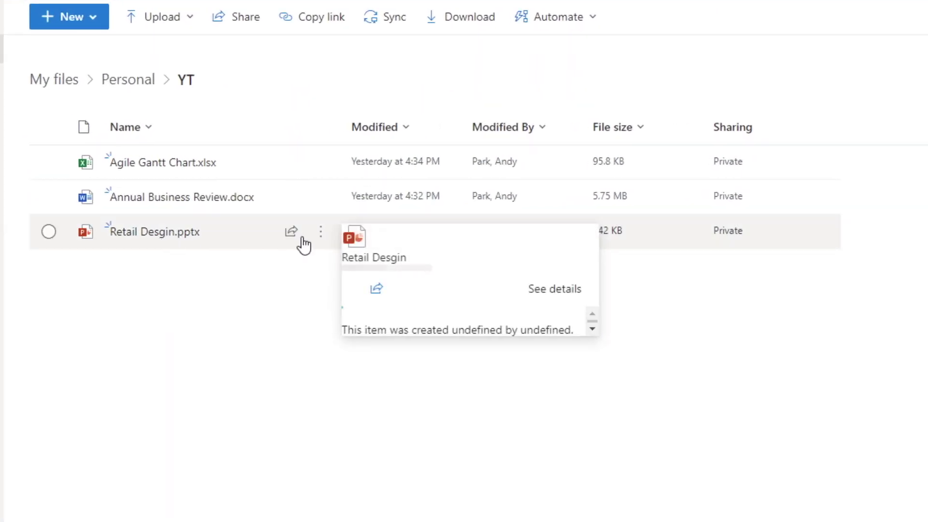
- Open Retail Desgin.pptx from OneDrive in PowerPoint for the web
left_click(323, 237)
mouse_move(362, 236)
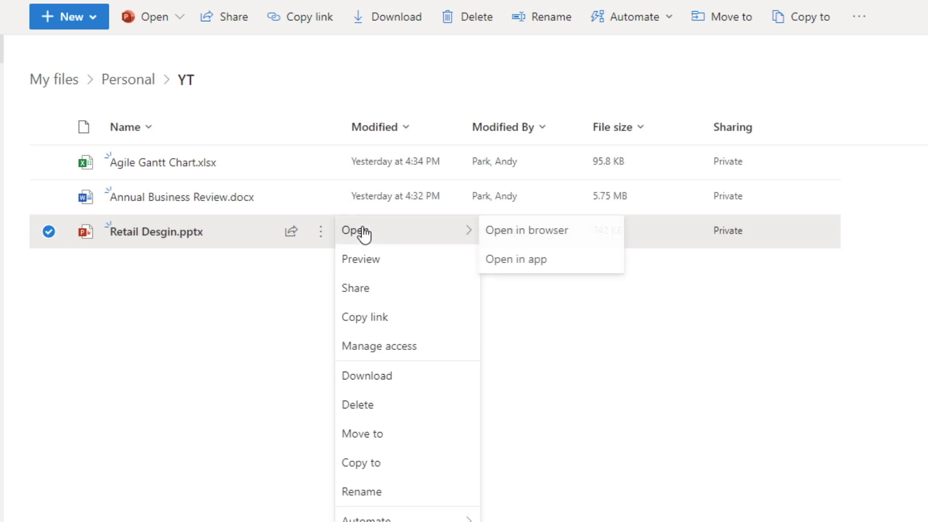
double_click(579, 245)
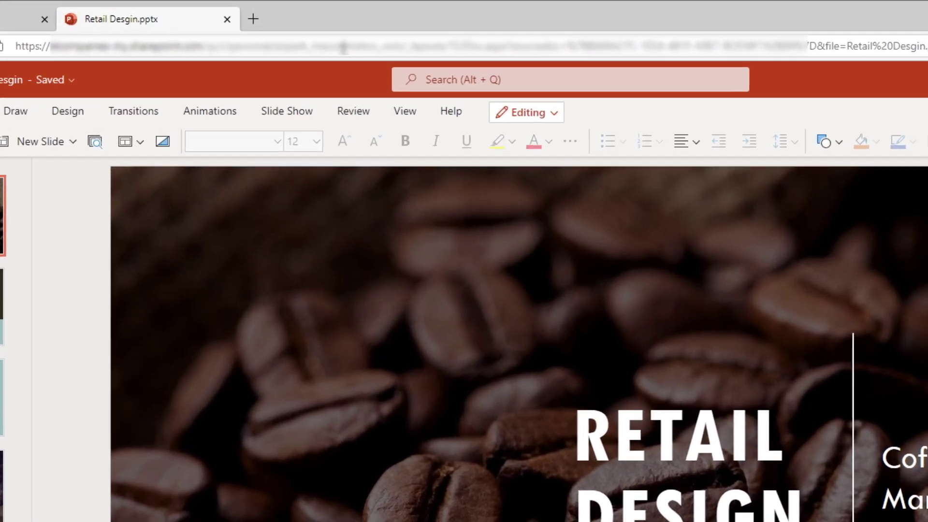
- Copy the presentation's web address from the address bar
key("ctrl+l")
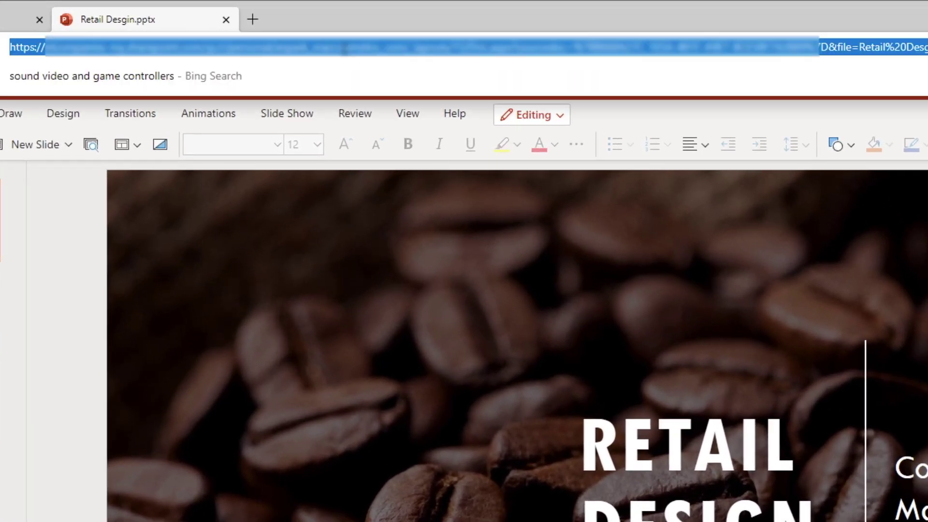
right_click(346, 58)
left_click(388, 201)
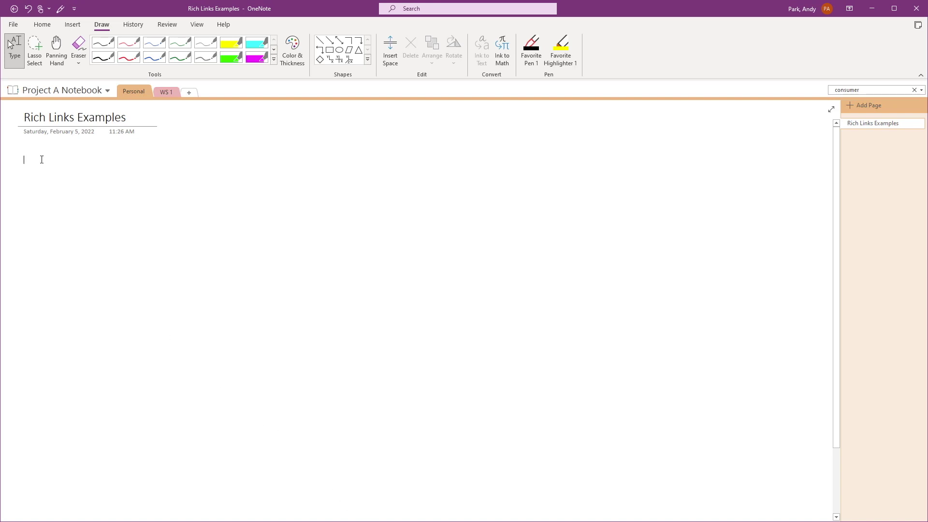
- Paste the Retail Desgin link as a live preview, advance it to slide 2, and enlarge it
right_click(42, 160)
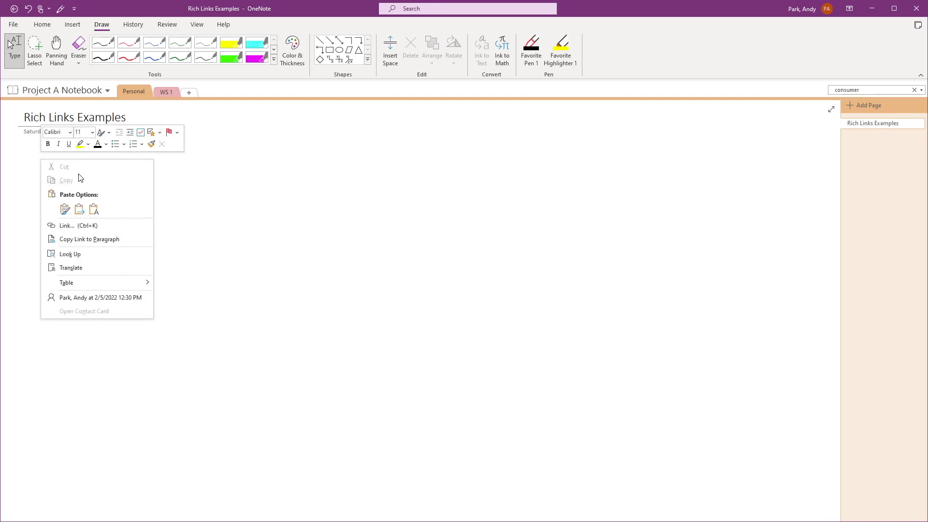
left_click(93, 209)
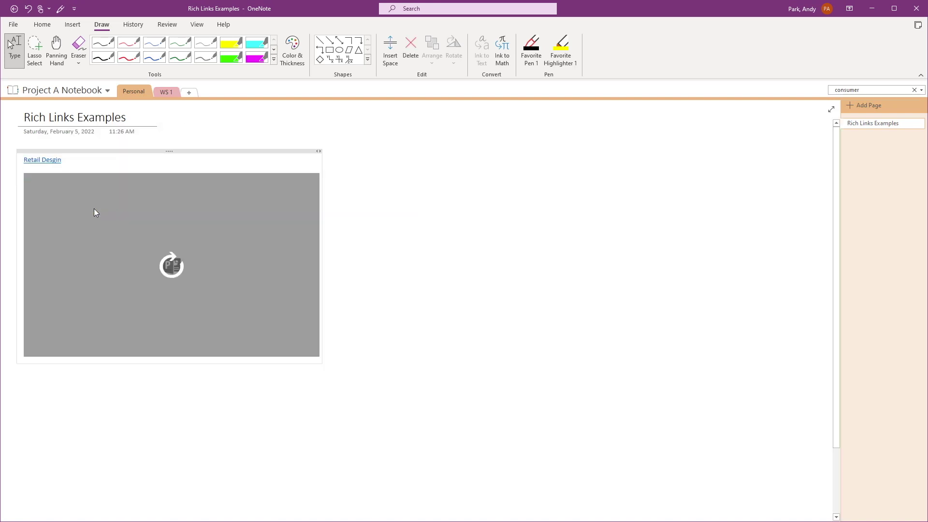
left_click(169, 271)
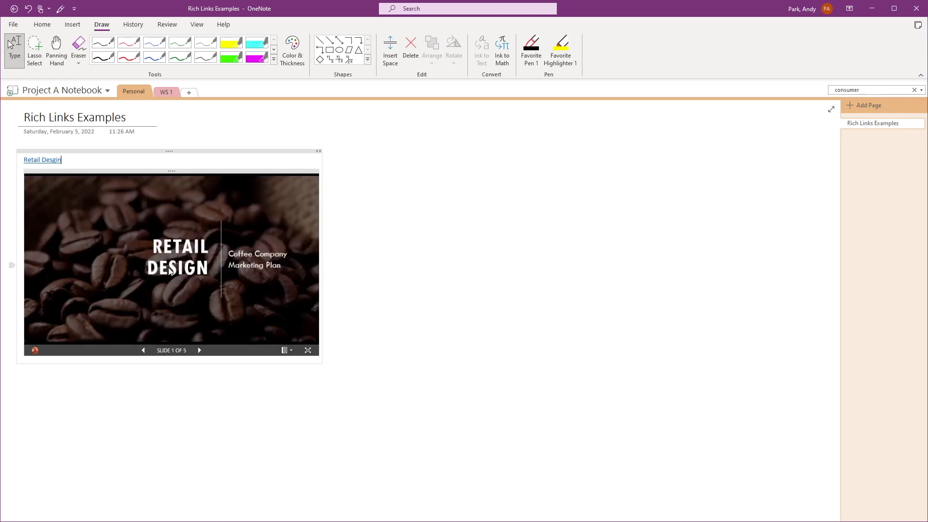
left_click(288, 330)
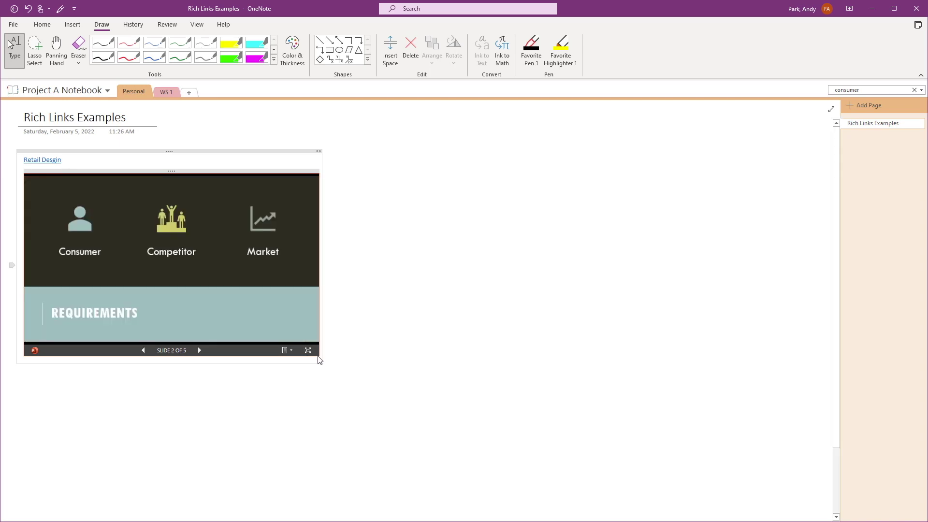
left_click_drag(321, 359, 419, 474)
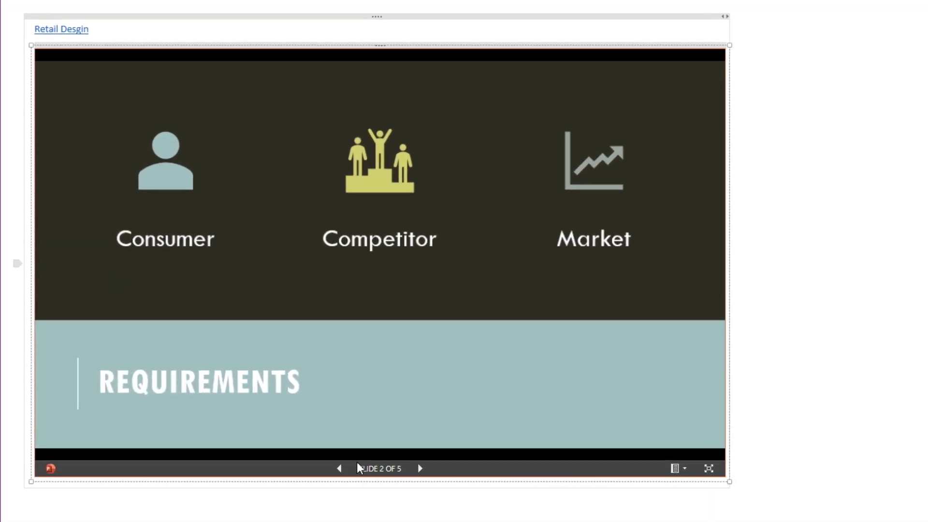
- Step the embedded deck back to slide 1, then forward to slide 4, Key to Success
left_click(339, 469)
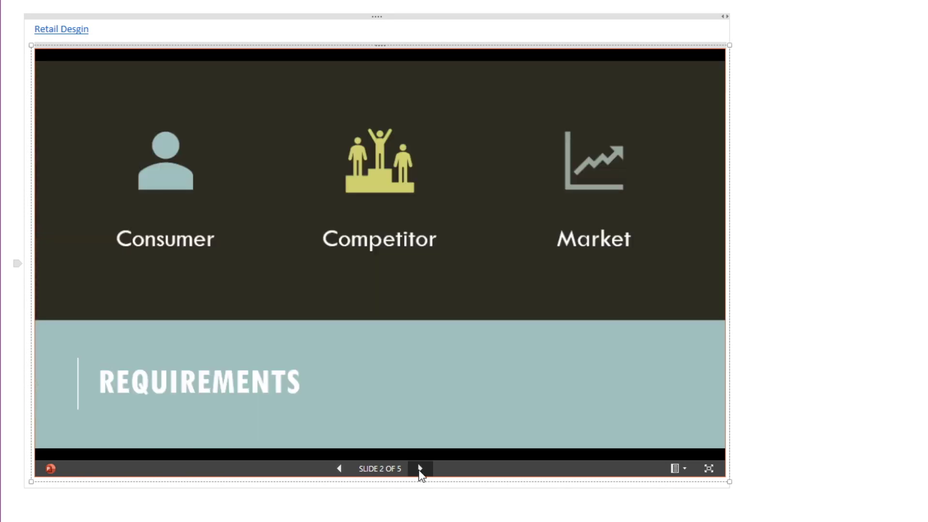
left_click(420, 469)
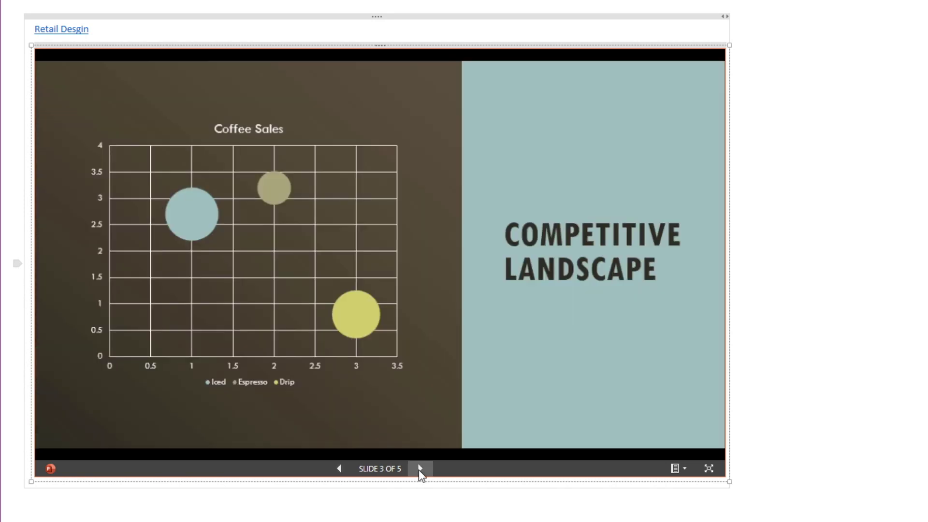
left_click(420, 468)
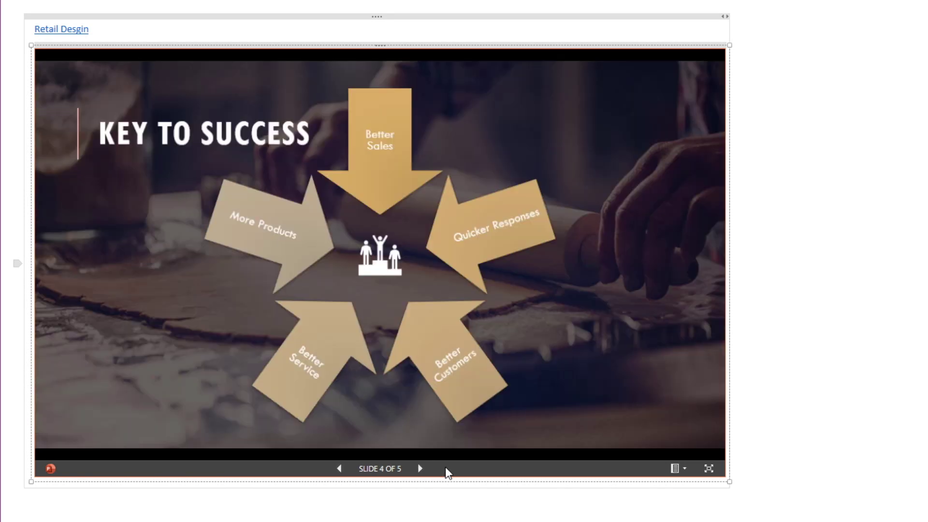
left_click(683, 470)
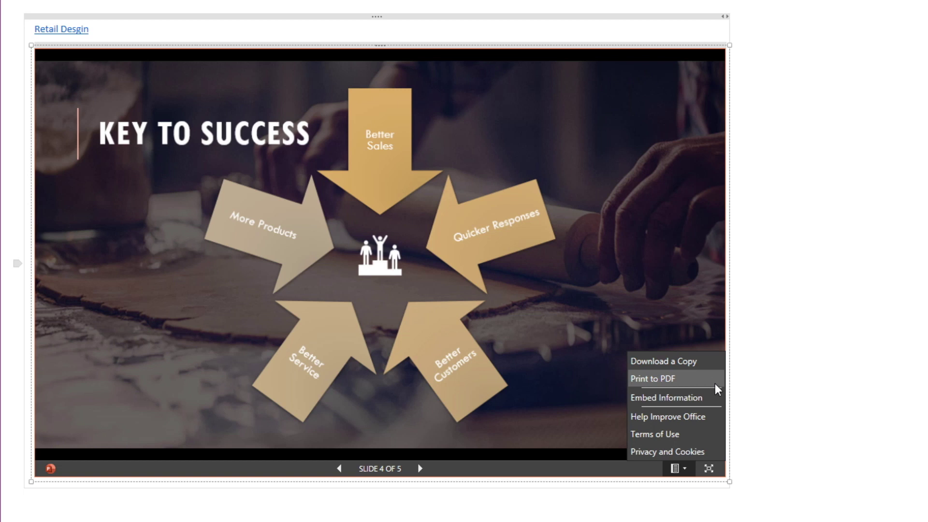
left_click(786, 427)
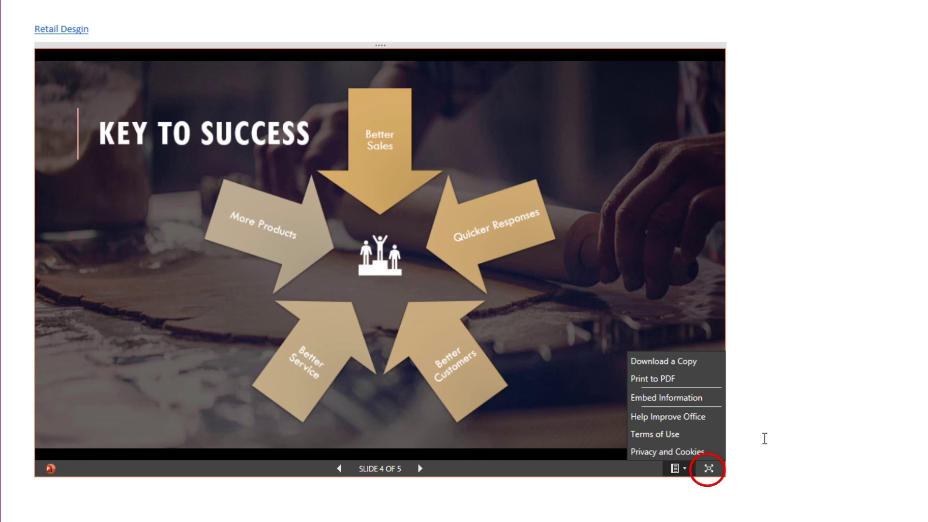
- Open the Retail Desgin deck full screen, maximize the PowerPoint for the web window, then close it
left_click(709, 469)
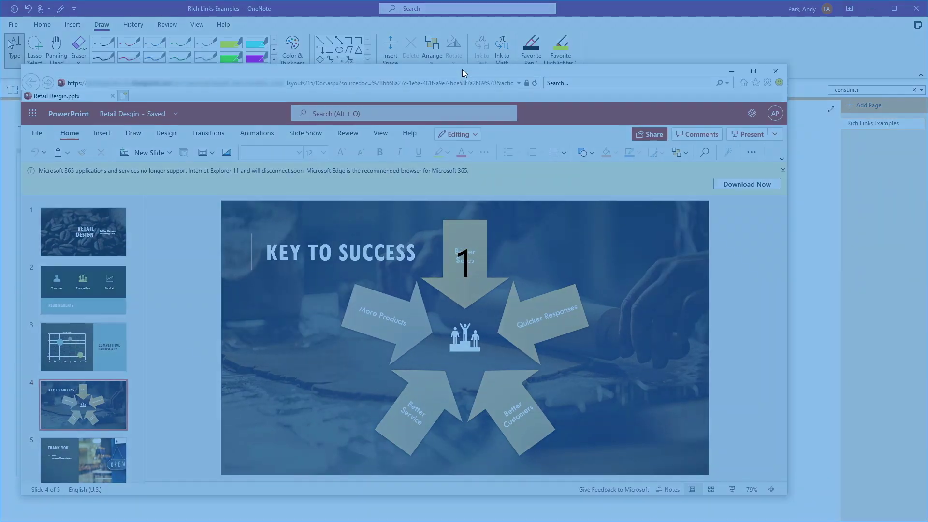
double_click(462, 73)
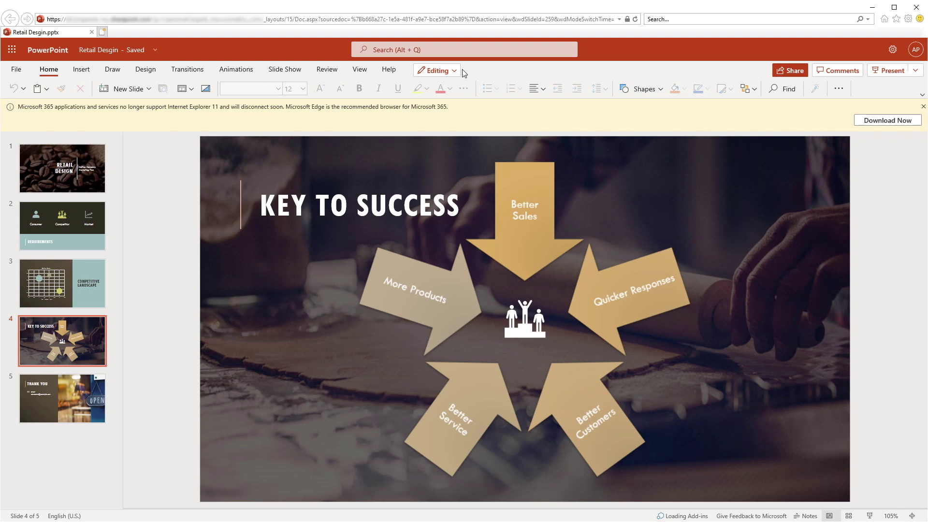
left_click(916, 8)
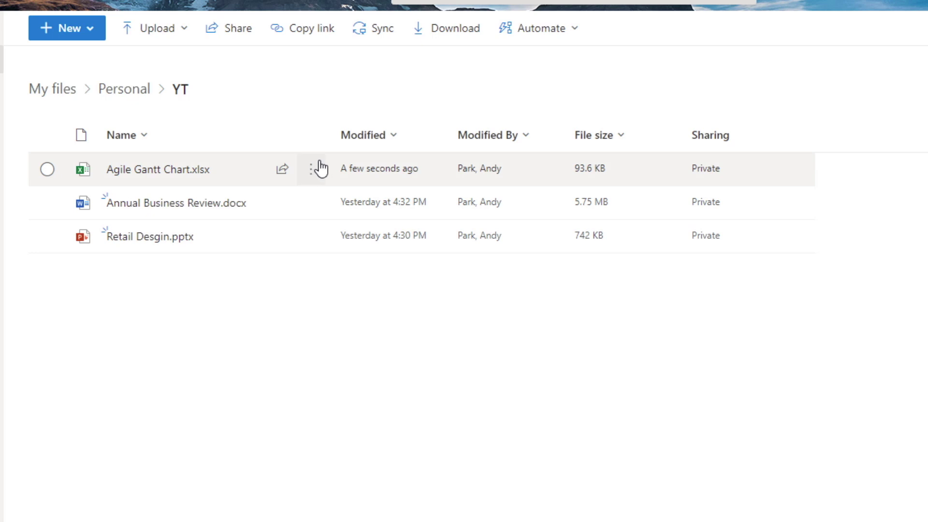
- Show the actions menu for Agile Gantt Chart.xlsx in OneDrive's YT folder
left_click(319, 164)
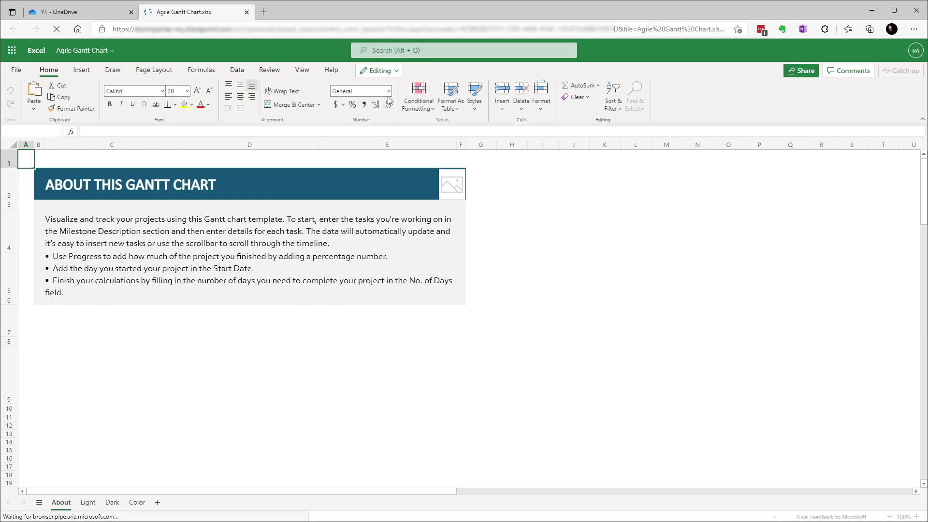
- Copy the Agile Gantt Chart workbook's URL from the address bar and return to OneNote
left_click(224, 29)
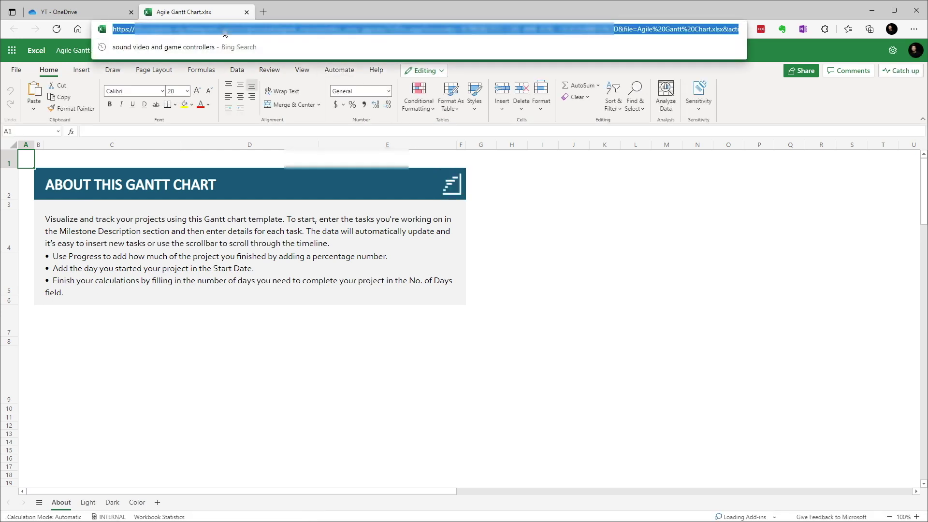
right_click(225, 34)
left_click(253, 124)
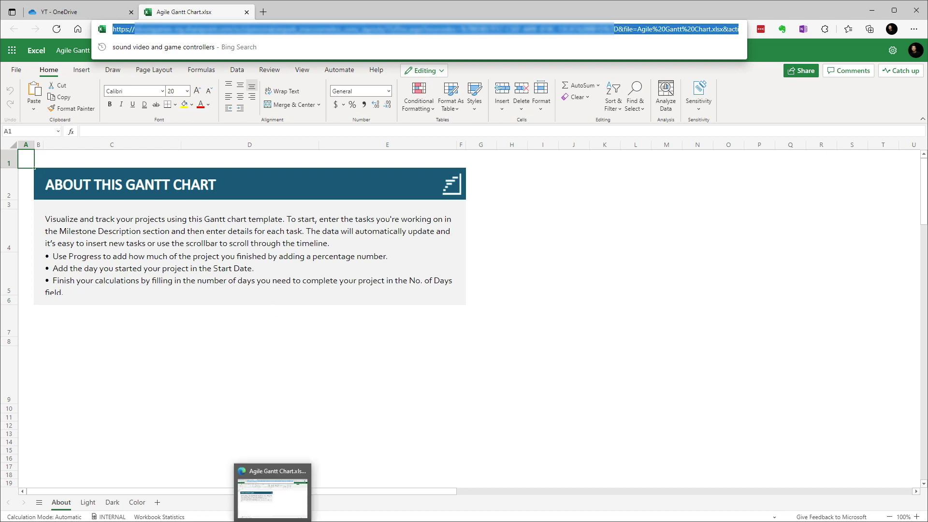
left_click(300, 521)
- Paste the Agile Gantt Chart link as a live spreadsheet preview and enlarge it about twofold
right_click(56, 165)
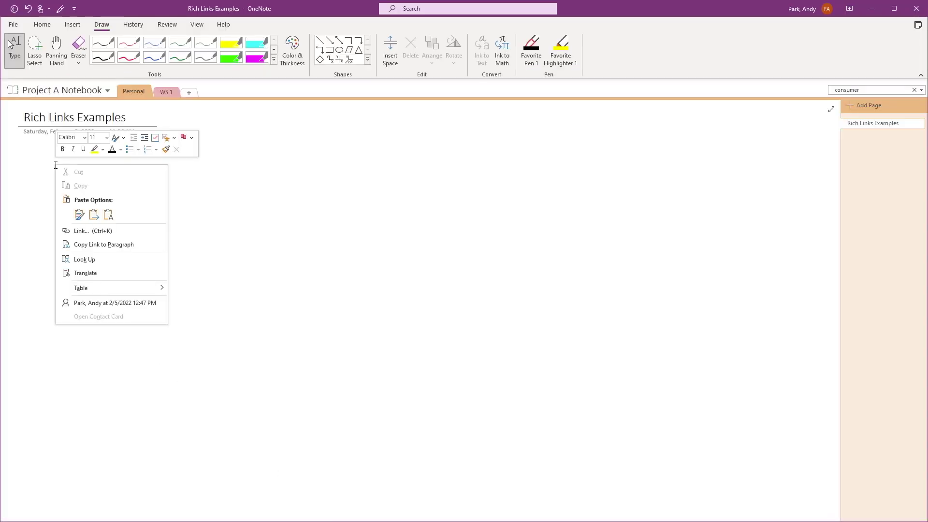
left_click(110, 213)
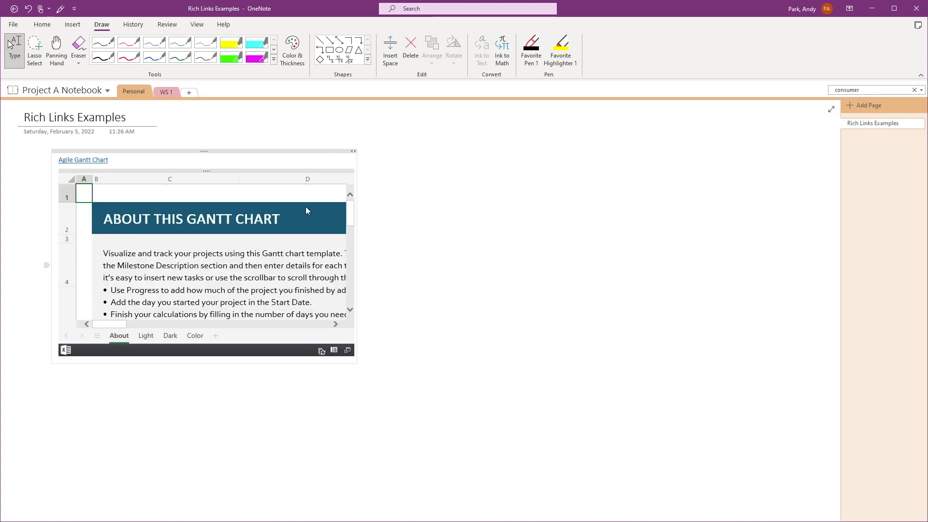
left_click(347, 168)
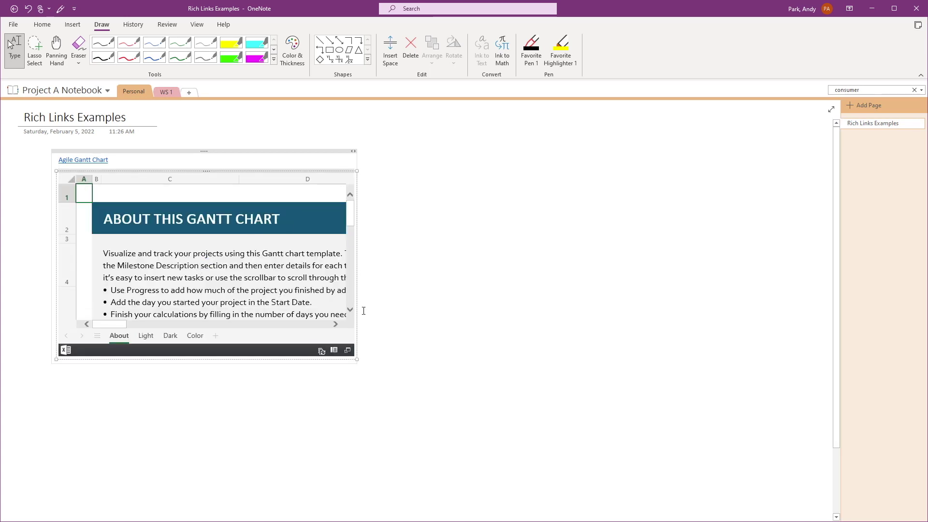
left_click_drag(355, 360, 630, 504)
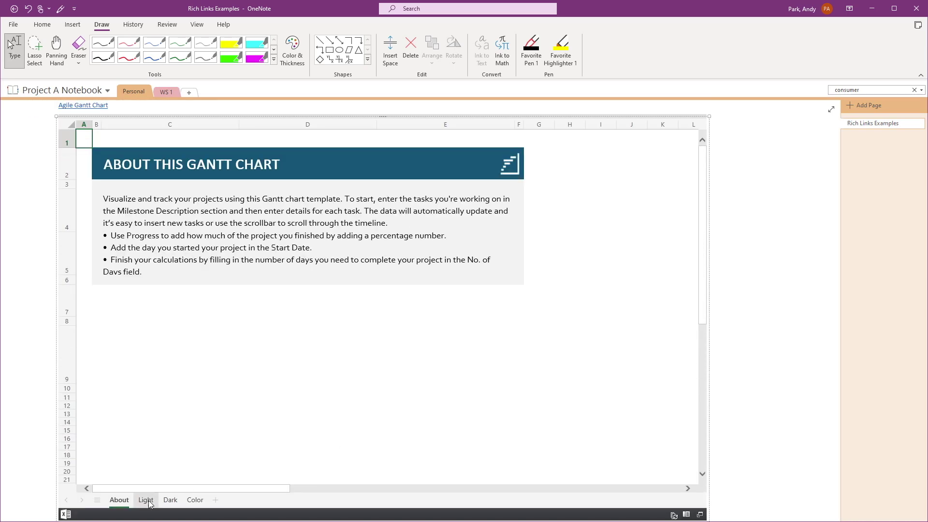
- Switch the embedded workbook through its Light, Dark and Color sheets, ending on Light
left_click(146, 501)
left_click(177, 499)
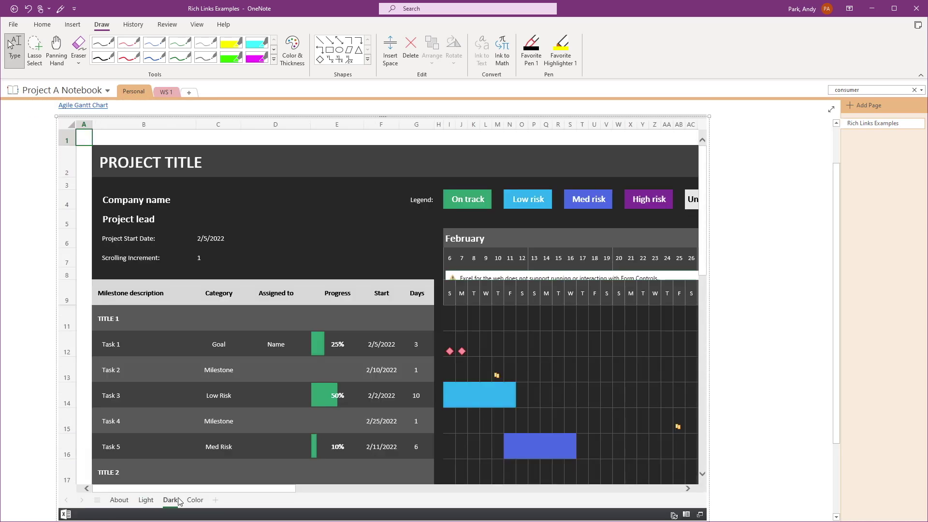
left_click(195, 501)
left_click(146, 500)
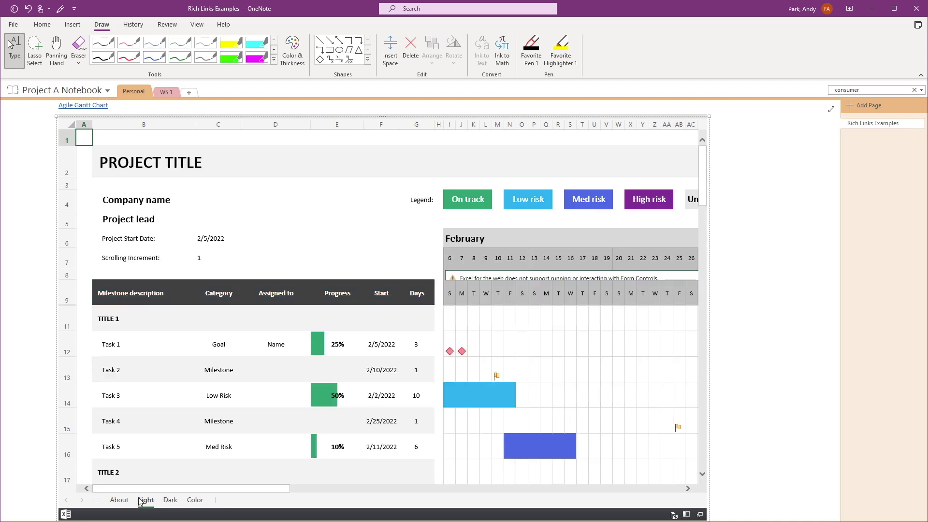
- Scroll the Light sheet's Gantt timeline and type test text into a row-13 cell
left_click_drag(175, 491, 308, 491)
mouse_move(702, 191)
left_mouse_down()
mouse_move(698, 242)
mouse_move(701, 193)
left_mouse_up()
left_click_drag(361, 488, 267, 492)
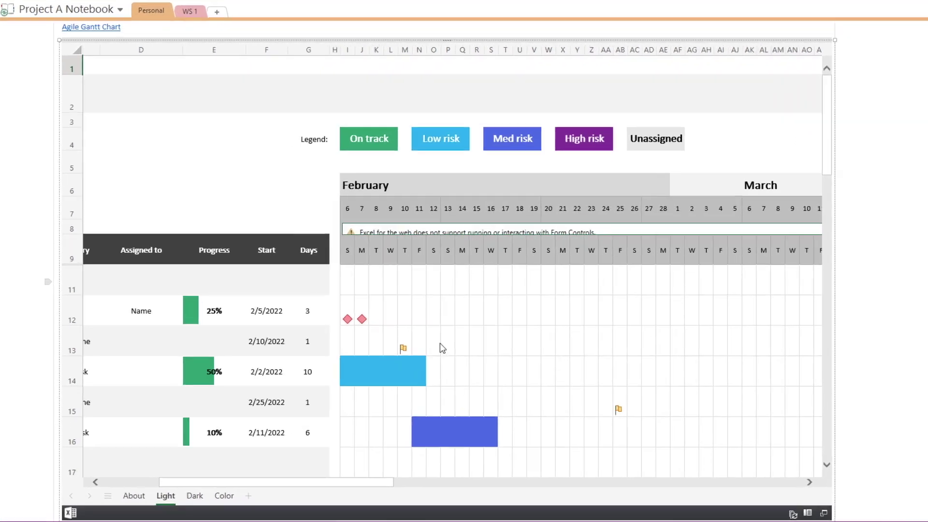
left_click(383, 369)
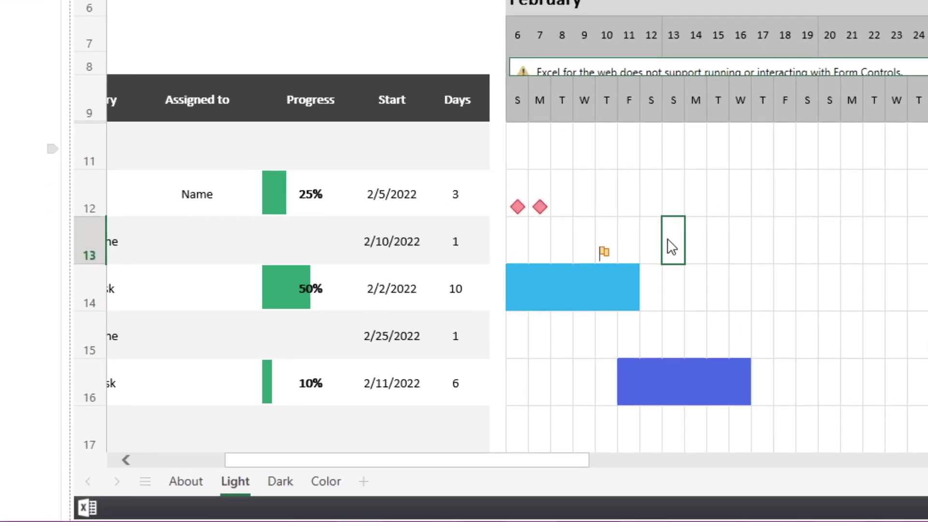
type("dfgdgf")
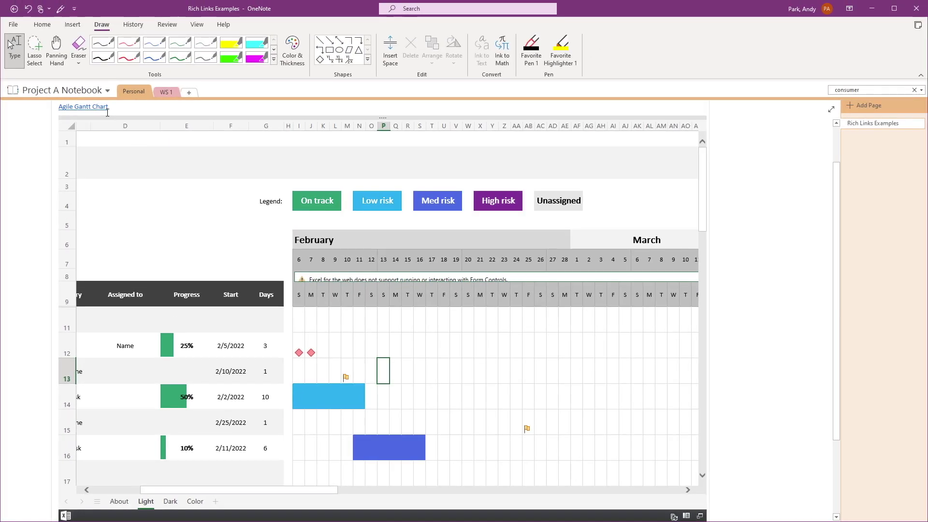
- Follow the workbook link to OneDrive and show the Open submenu for Annual Business Review.docx
left_click(103, 114)
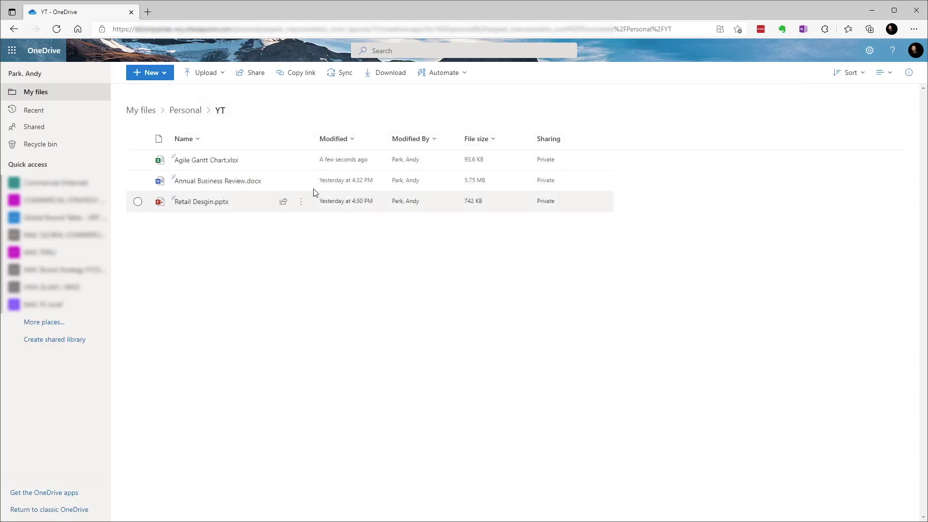
left_click(302, 184)
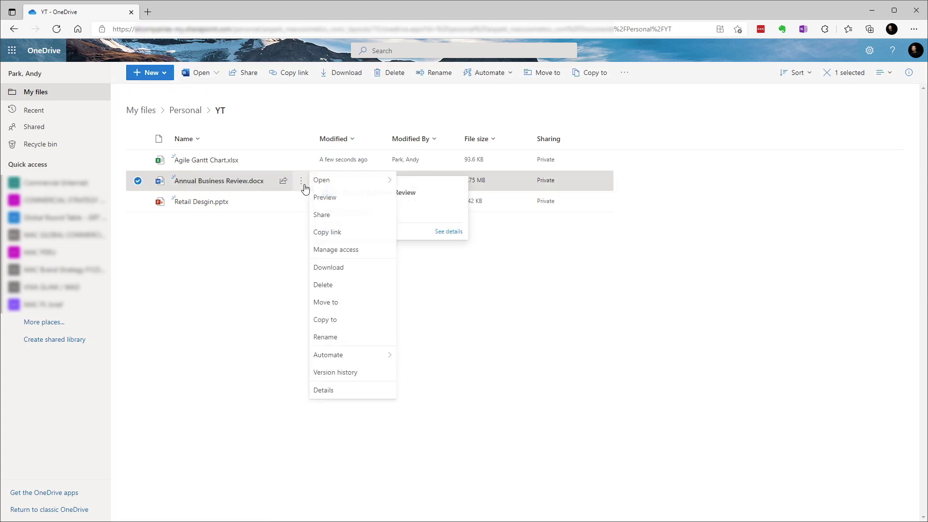
mouse_move(341, 185)
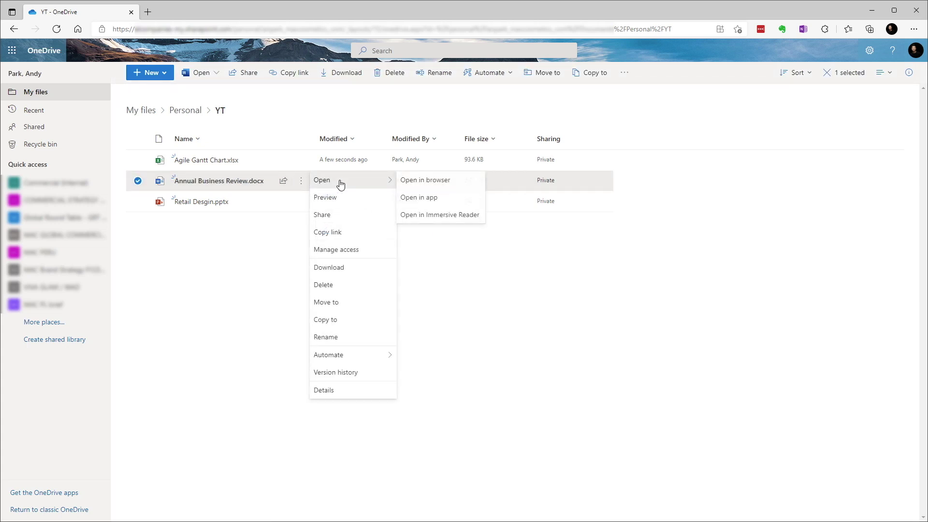
- Open Annual Business Review.docx in Word for the web, copy its URL, and return to OneNote
left_click(444, 185)
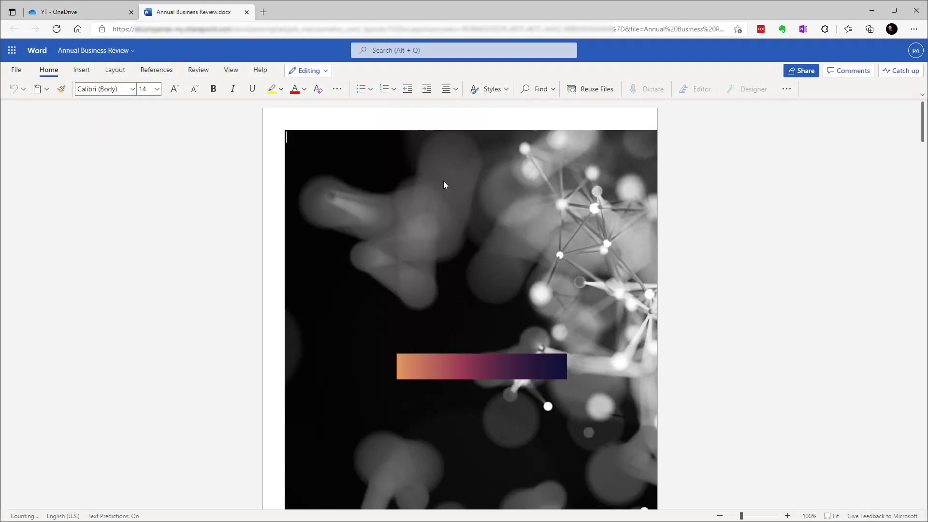
left_click(179, 29)
right_click(179, 29)
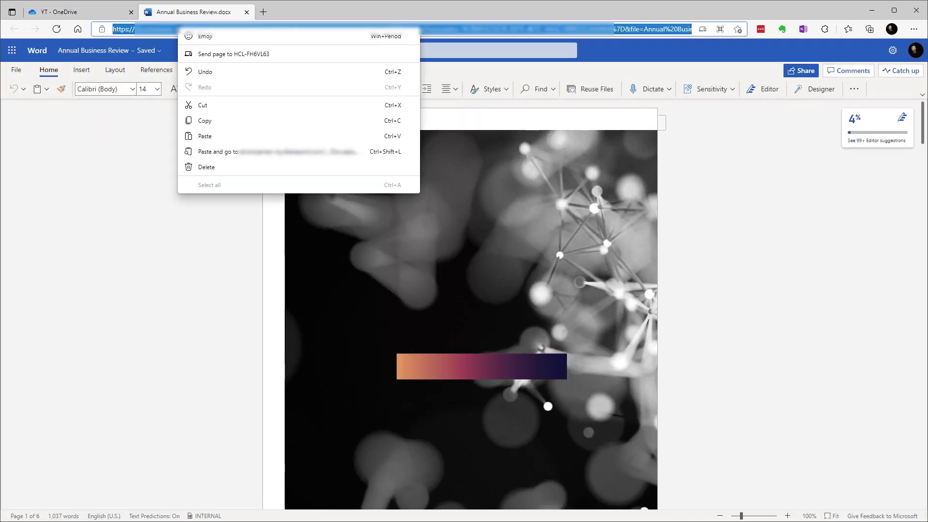
left_click(205, 121)
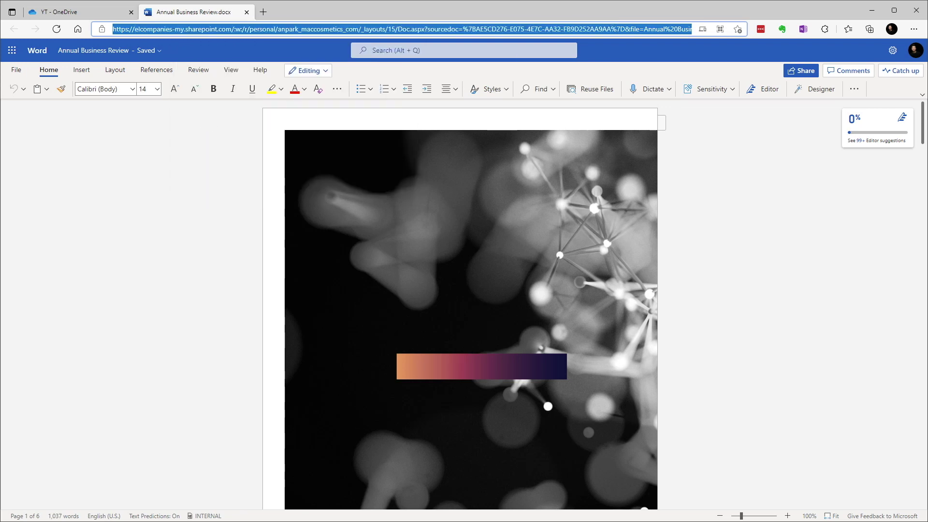
key("alt+Tab")
- Paste the Annual Business Review link as a live Word preview, enlarge it, and scroll its pages
right_click(53, 175)
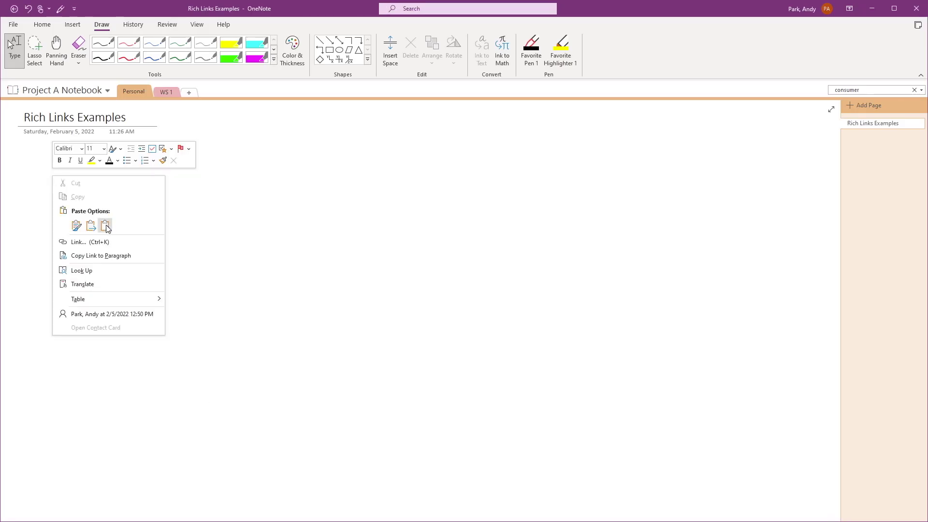
left_click(106, 226)
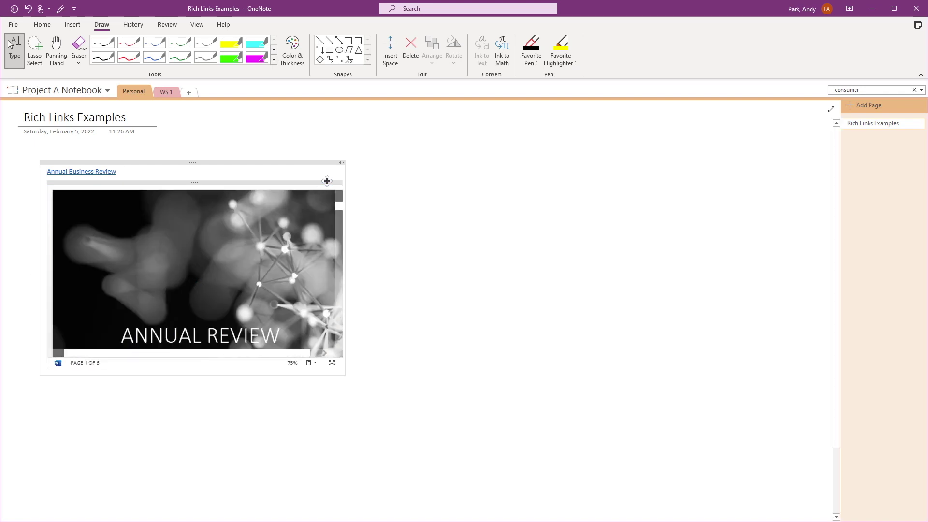
left_click_drag(345, 371, 401, 485)
scroll(613, 259, "down", 10)
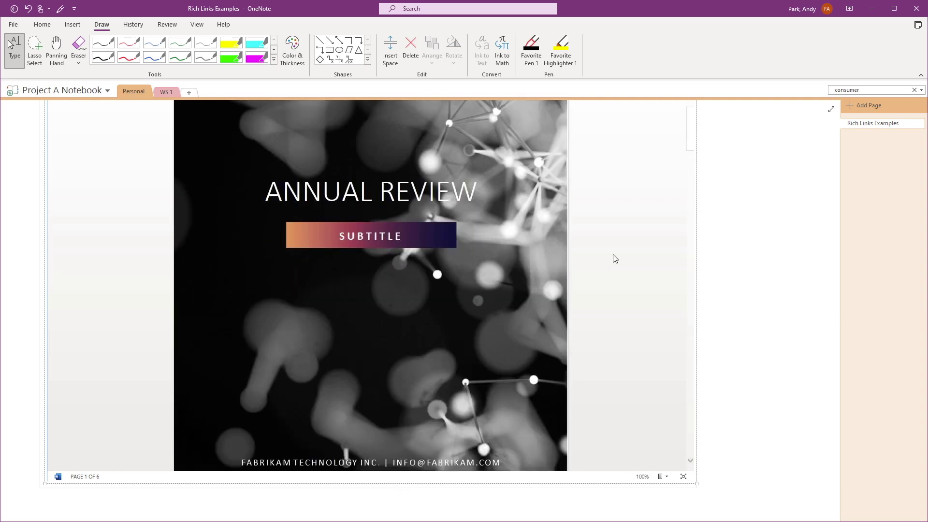
mouse_move(693, 175)
left_mouse_down()
mouse_move(686, 259)
mouse_move(676, 171)
left_mouse_up()
scroll(676, 170, "down", 5)
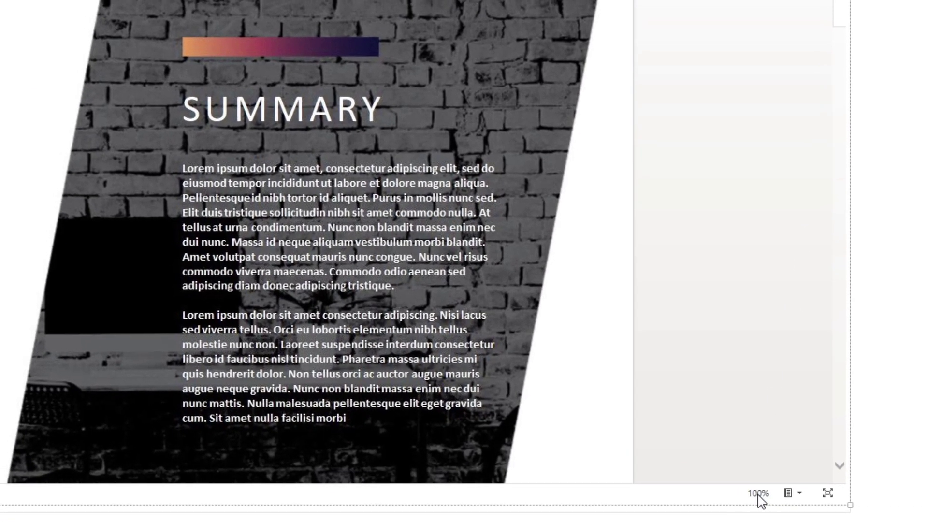
- Zoom the Word preview to Page Width, narrow its frame, and follow the Annual Business Review link
left_click(750, 487)
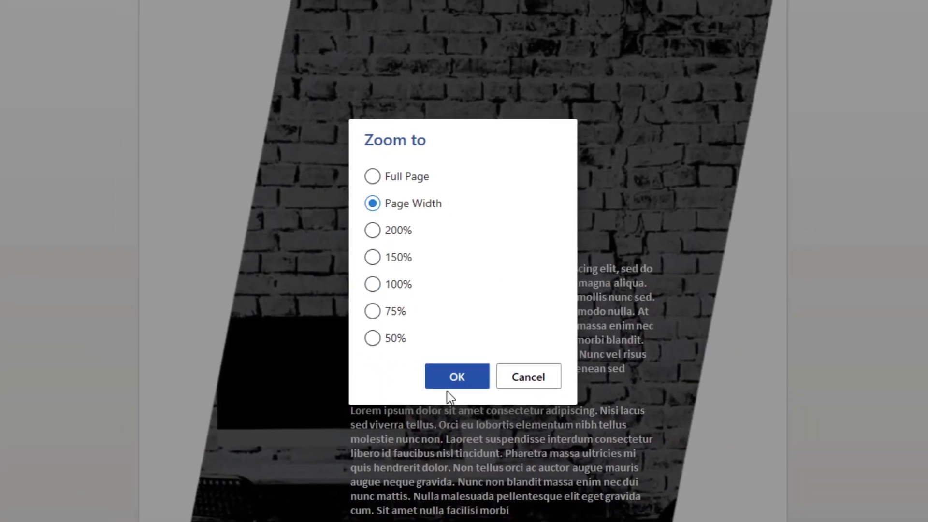
left_click(482, 385)
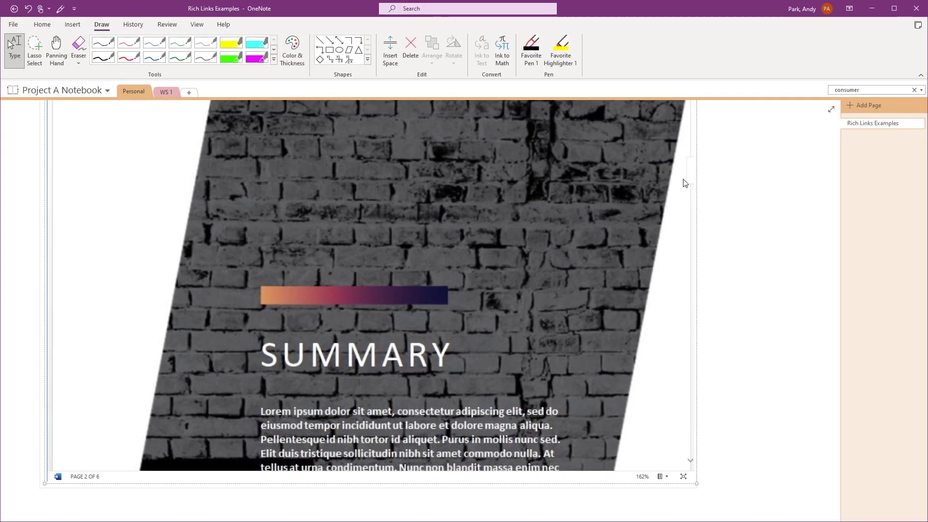
scroll(686, 183, "down", 8)
scroll(686, 181, "up", 7)
scroll(686, 181, "up", 1)
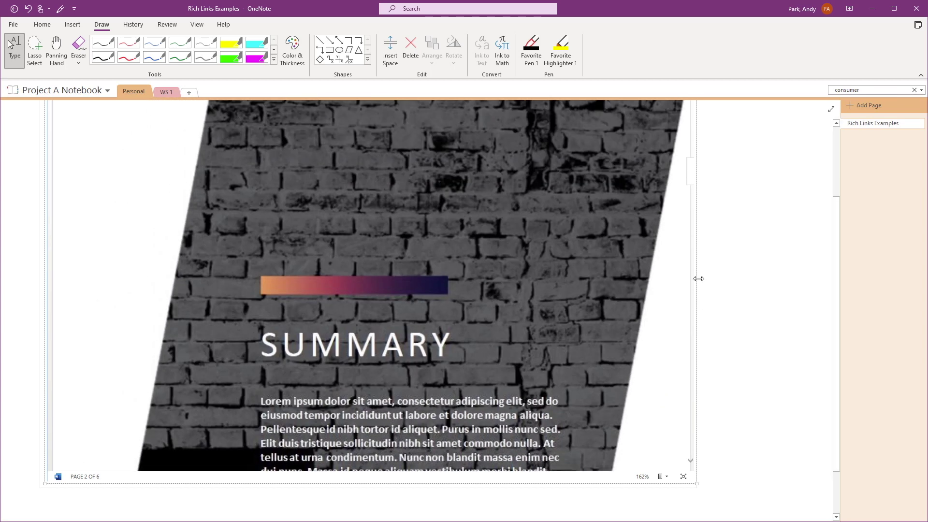
left_click_drag(686, 477, 538, 335)
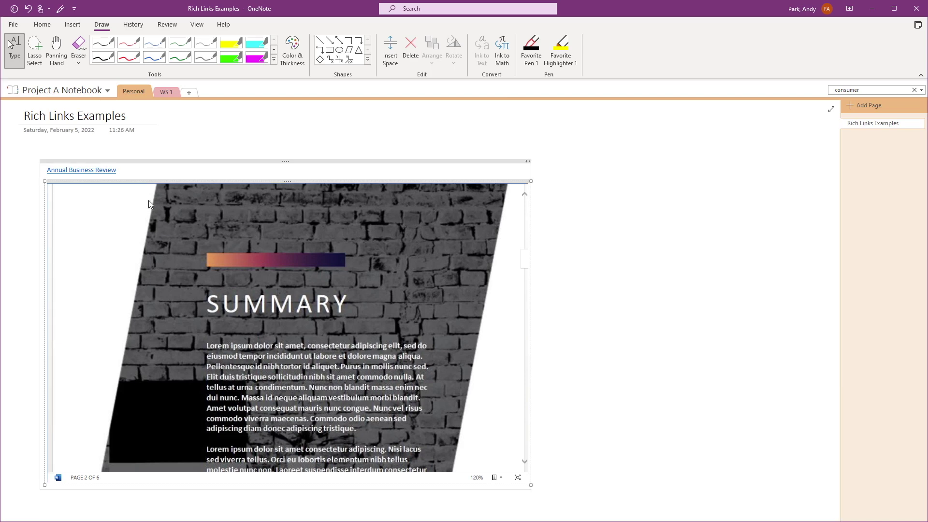
left_click(104, 170)
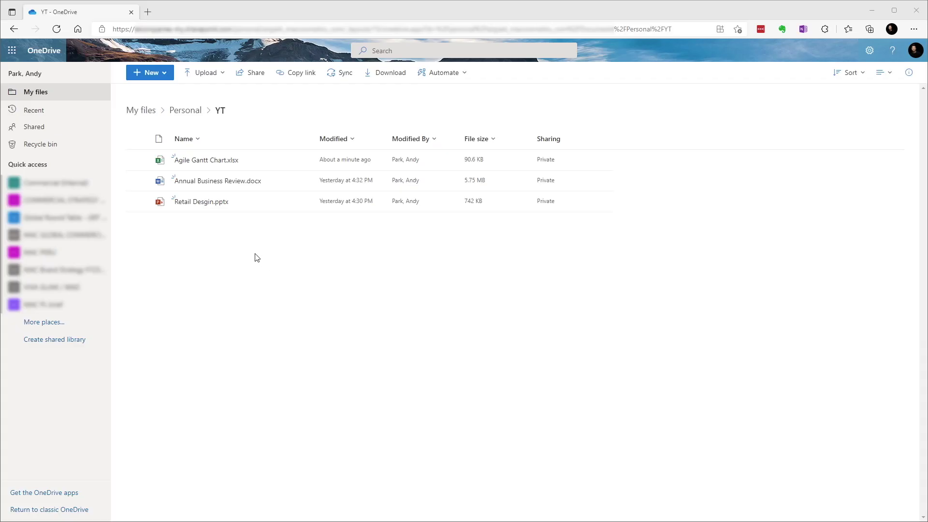
- Copy a OneDrive sharing link for Annual Business Review.docx
left_click(138, 180)
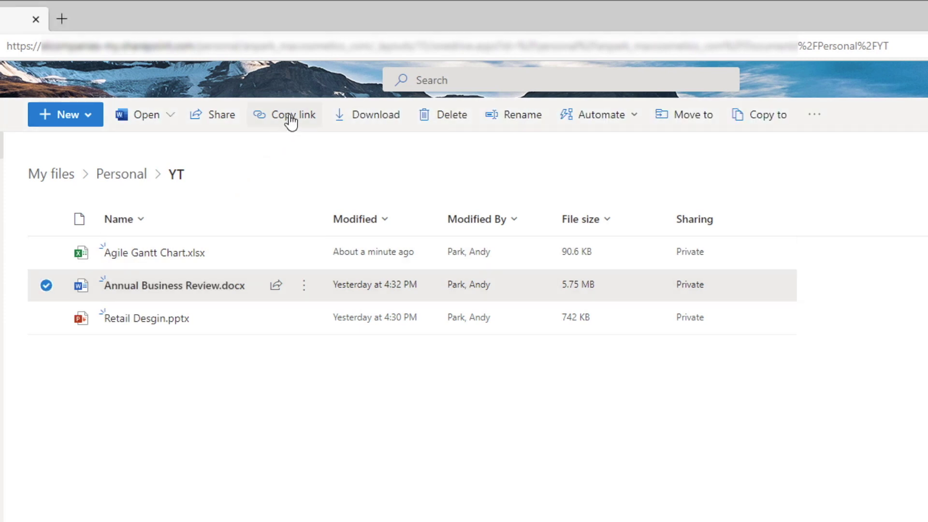
left_click(290, 119)
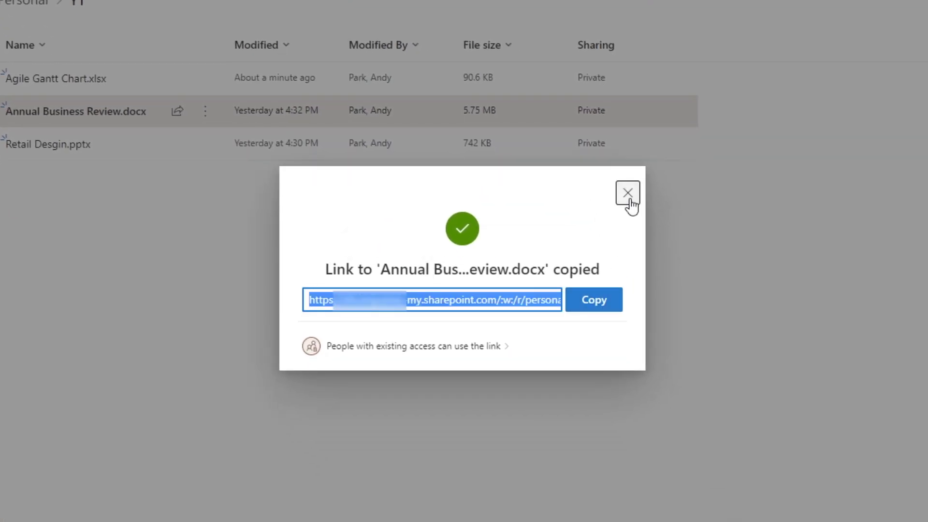
left_click(630, 200)
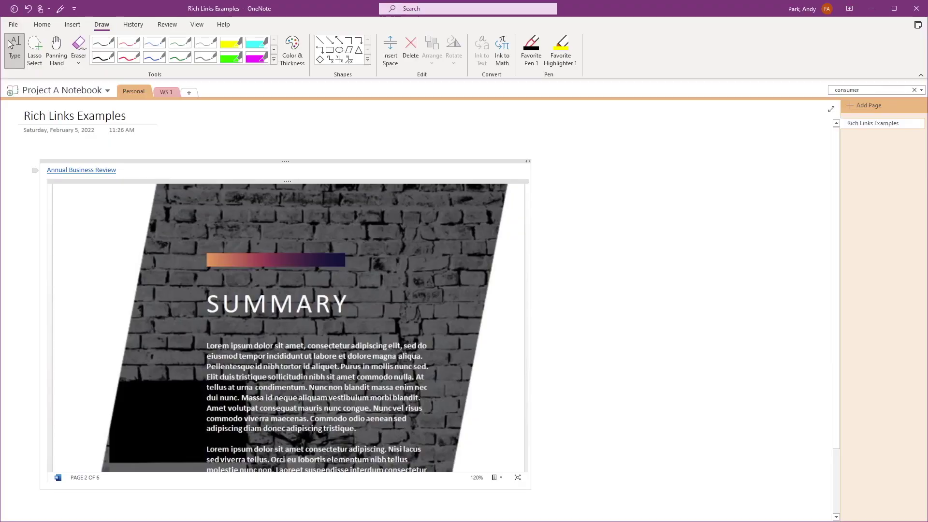
- Paste the sharing link in OneNote below the embedded Word preview
scroll(73, 458, "down", 2)
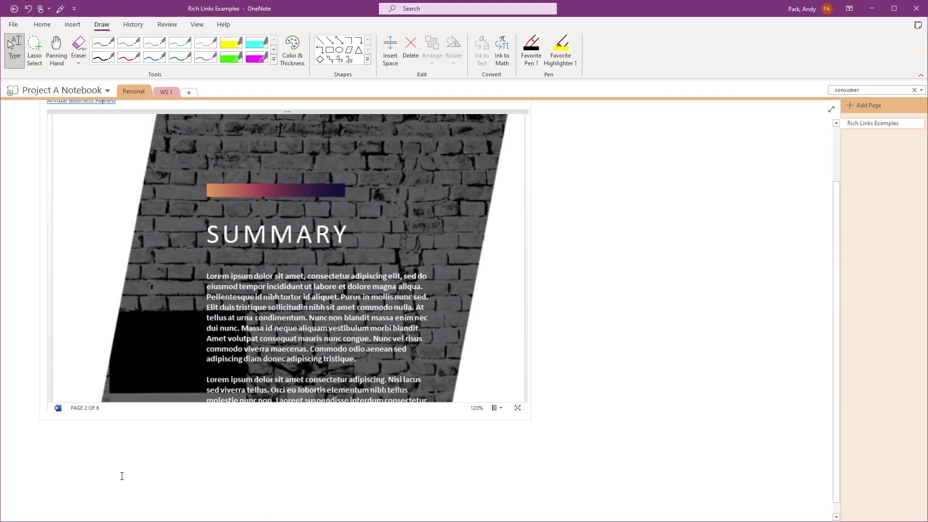
right_click(42, 454)
left_click(98, 346)
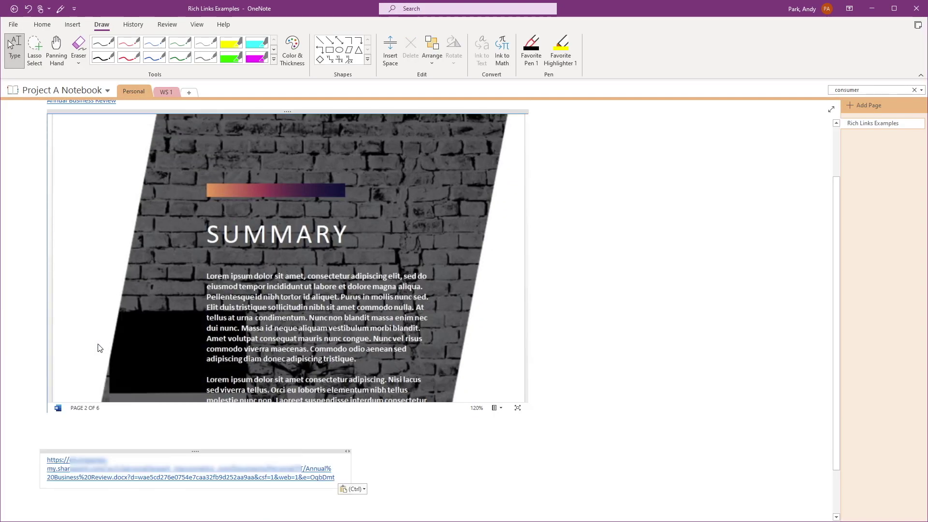
- Start a new line under the pasted link and choose to open Annual Business Review.docx in the desktop app
key("Return")
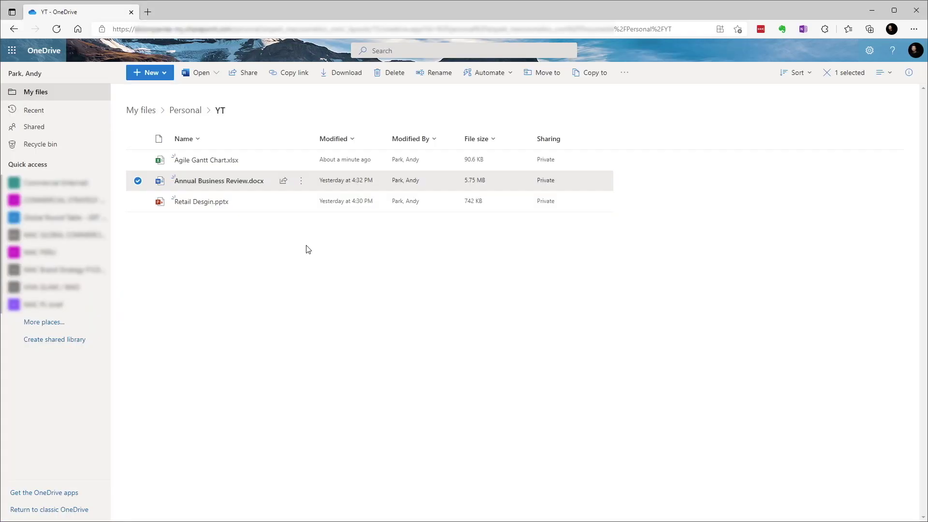
left_click(301, 180)
mouse_move(327, 184)
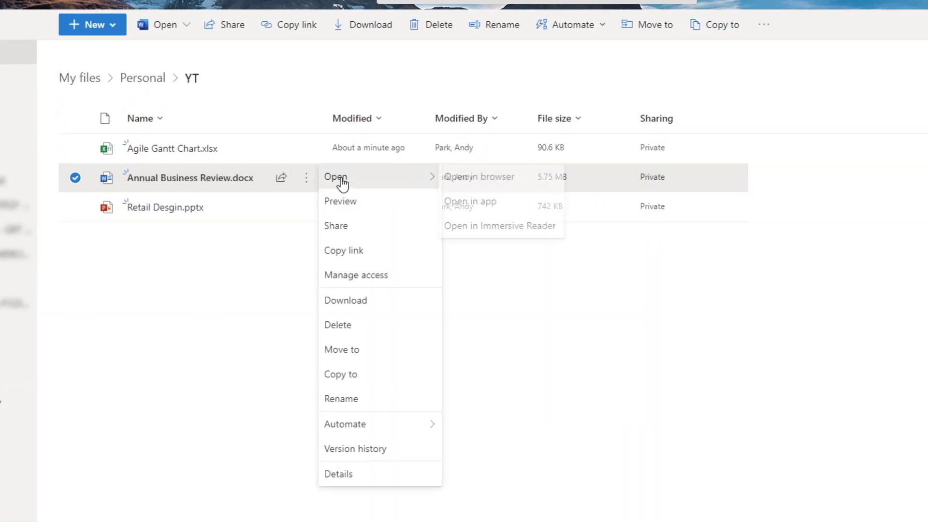
left_click(459, 202)
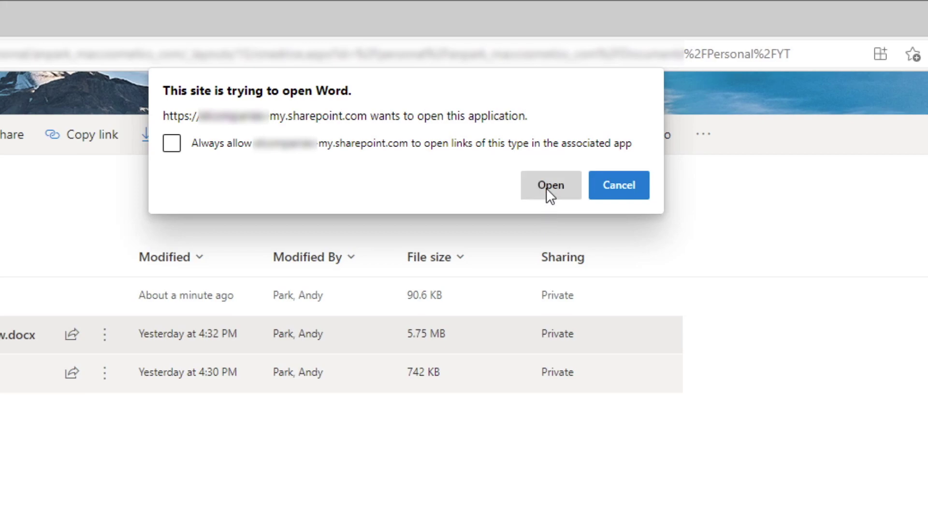
- Let Word desktop launch, then copy the document's sharing link from Share
left_click(550, 186)
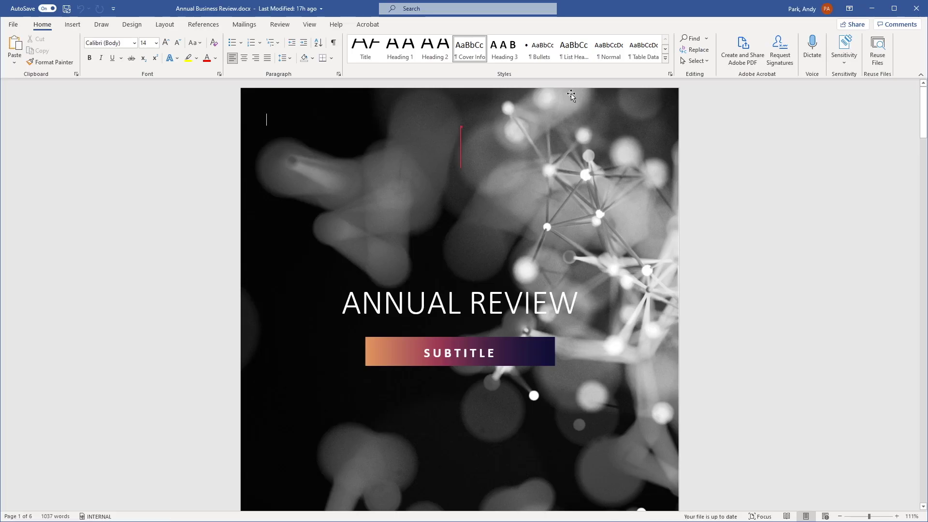
left_click(848, 25)
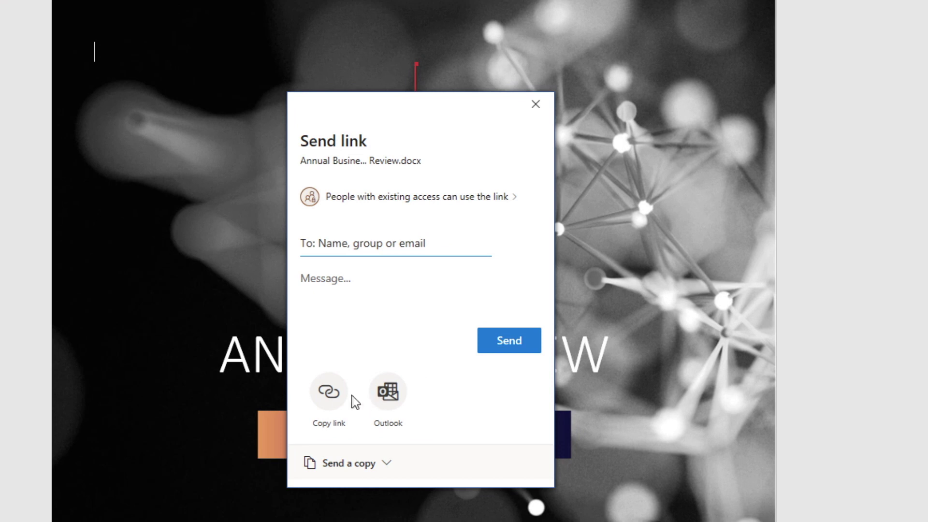
left_click(412, 332)
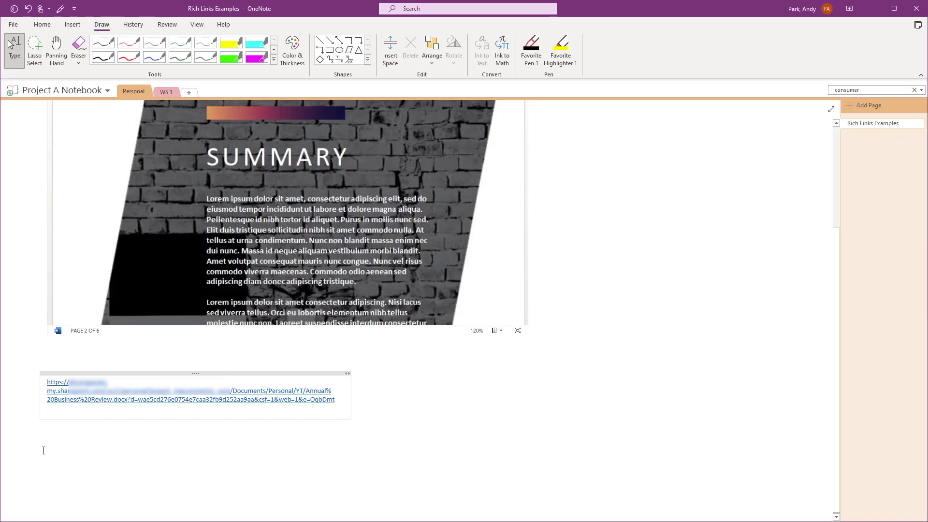
- Paste the Word-copied Annual Business Review sharing link on a new line below the first plain link
left_click(43, 450)
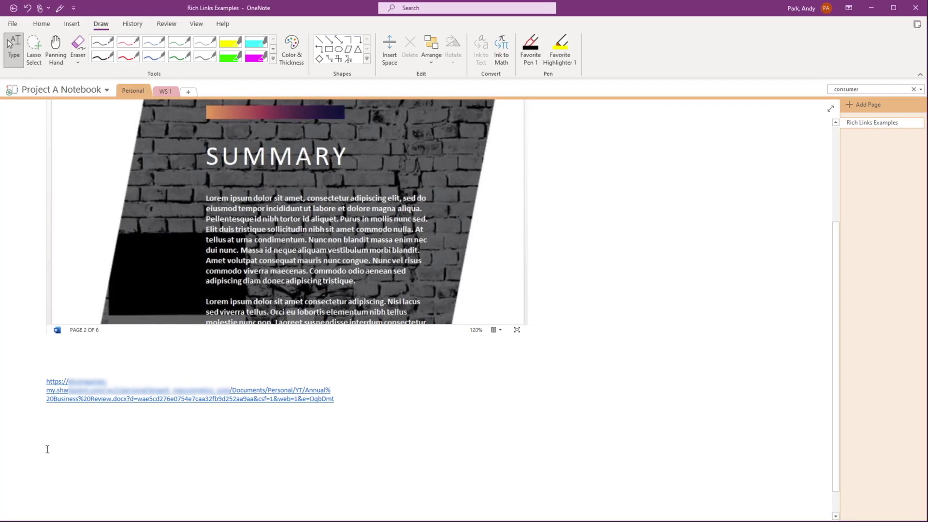
right_click(47, 450)
left_click(104, 341)
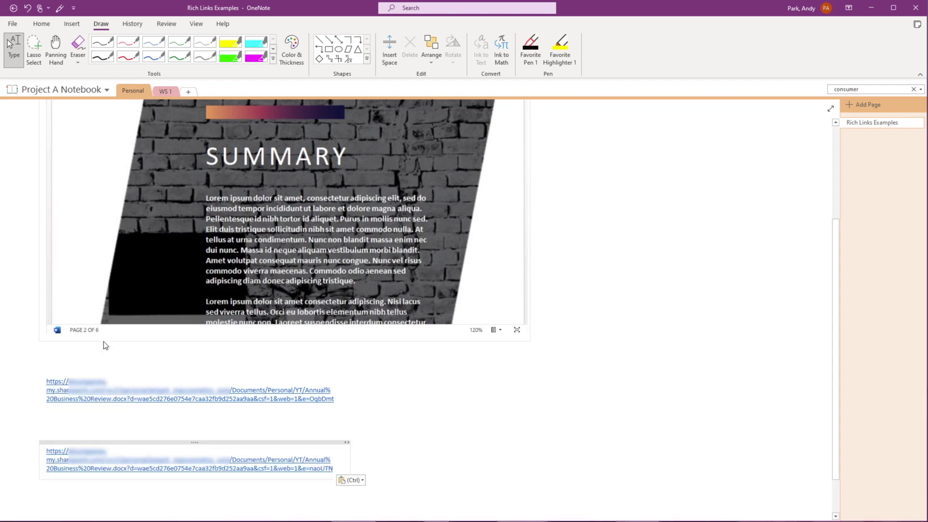